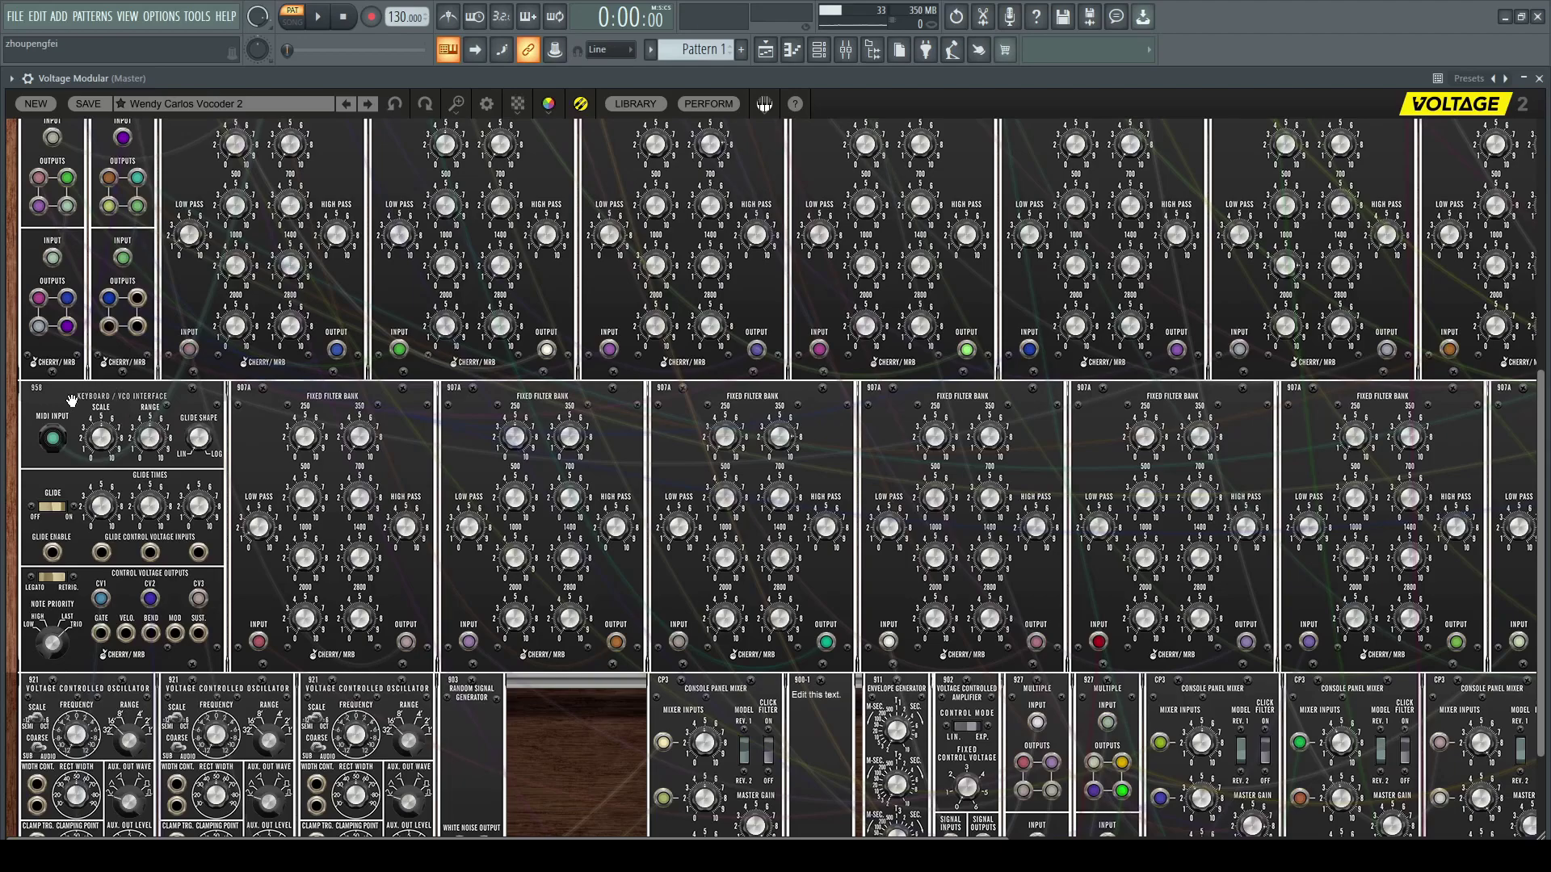
Trace the MIDI input cable of the Keyboard/VCO Interface up to the From Host MIDI jack.
{"action": "right_click", "coordinate": [53, 442]}
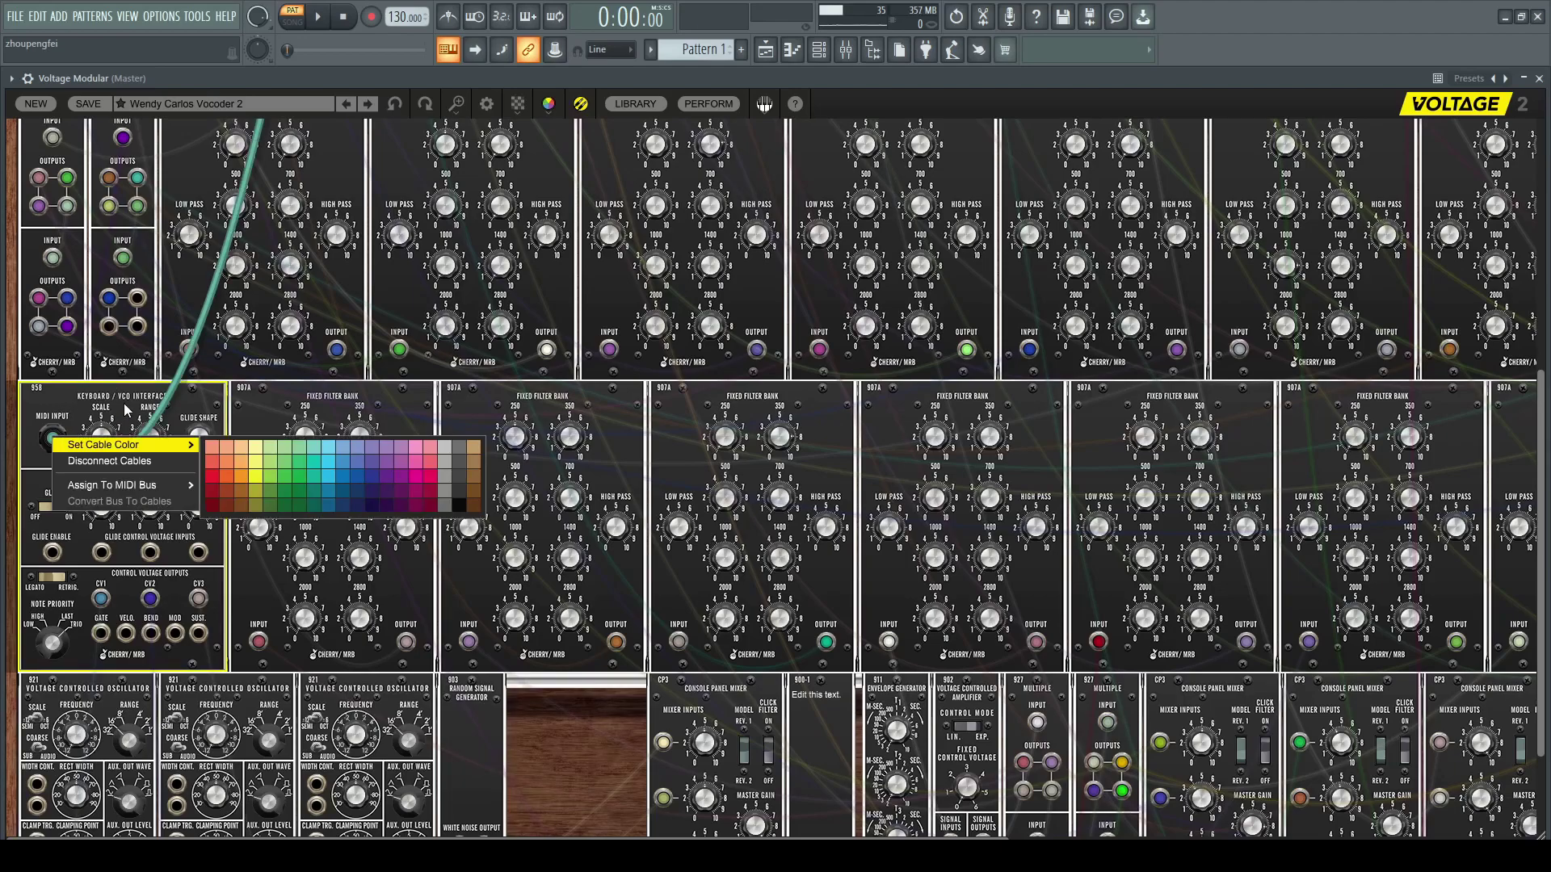
{"action": "left_click", "coordinate": [187, 404]}
{"action": "scroll", "coordinate": [187, 403], "scroll_direction": "up", "scroll_amount": 5}
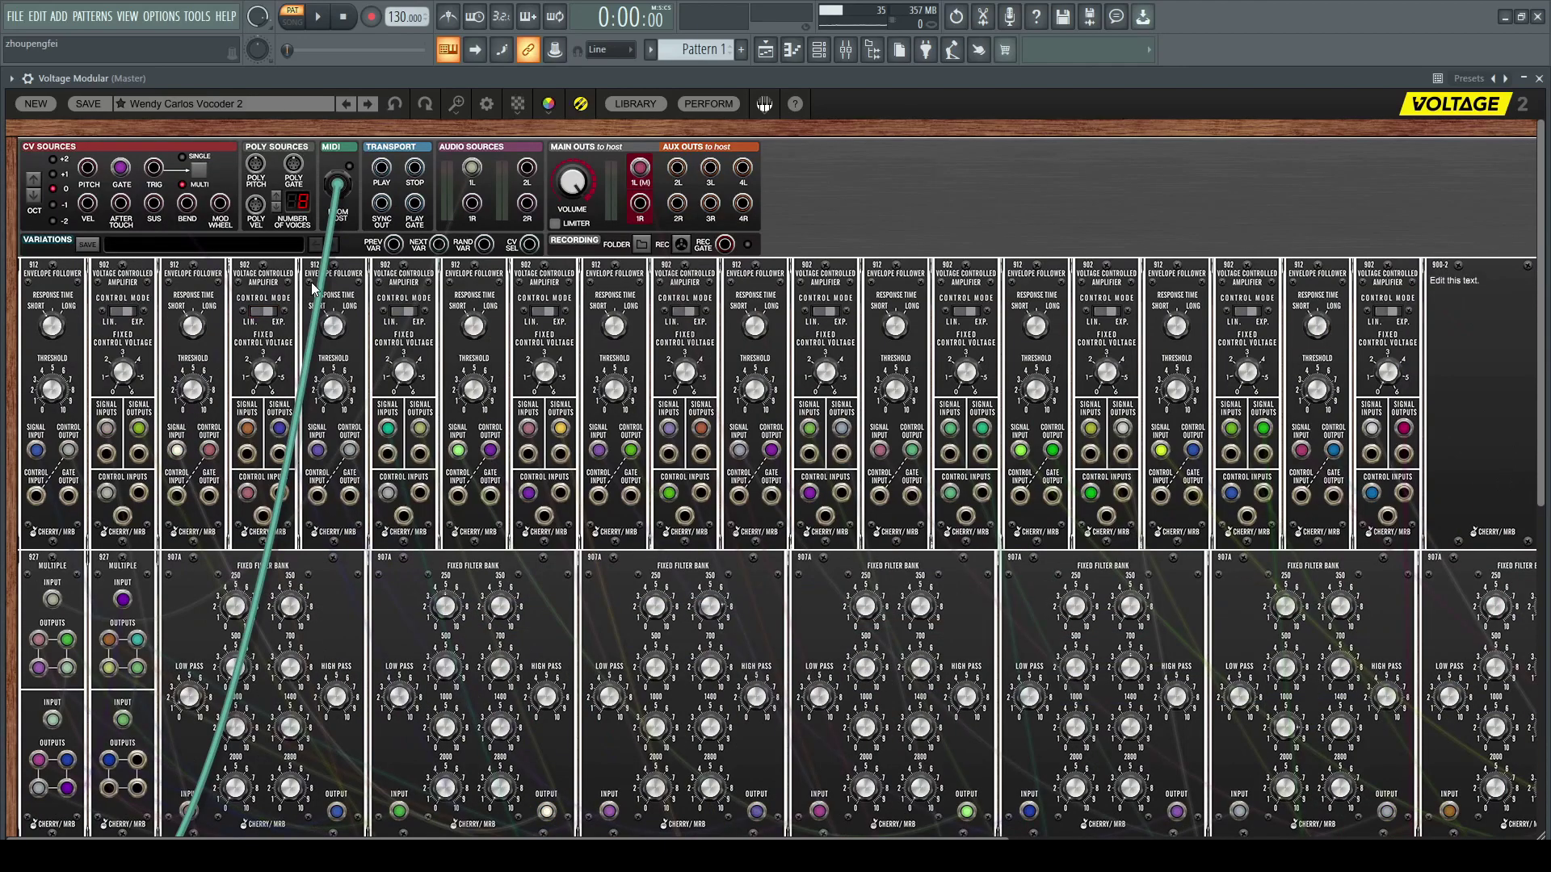
{"action": "scroll", "coordinate": [356, 257], "scroll_direction": "down", "scroll_amount": 1}
{"action": "scroll", "coordinate": [356, 291], "scroll_direction": "down", "scroll_amount": 6}
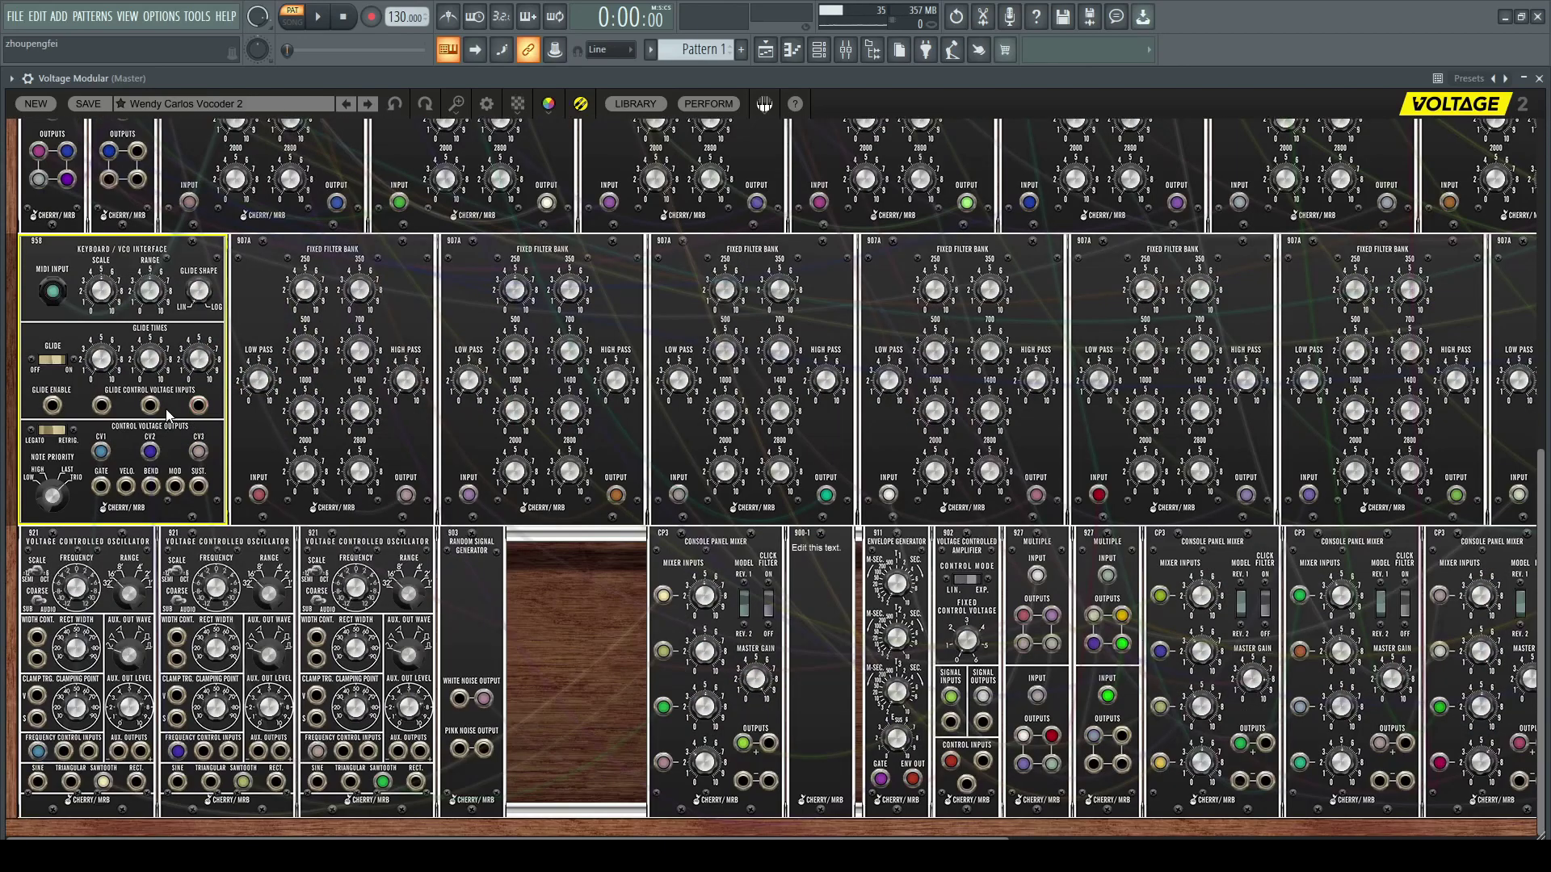
Inspect the keyboard interface's CV1 output and trace the first oscillator's sawtooth output into the console panel mixer.
{"action": "left_click", "coordinate": [102, 452]}
{"action": "left_click", "coordinate": [481, 567]}
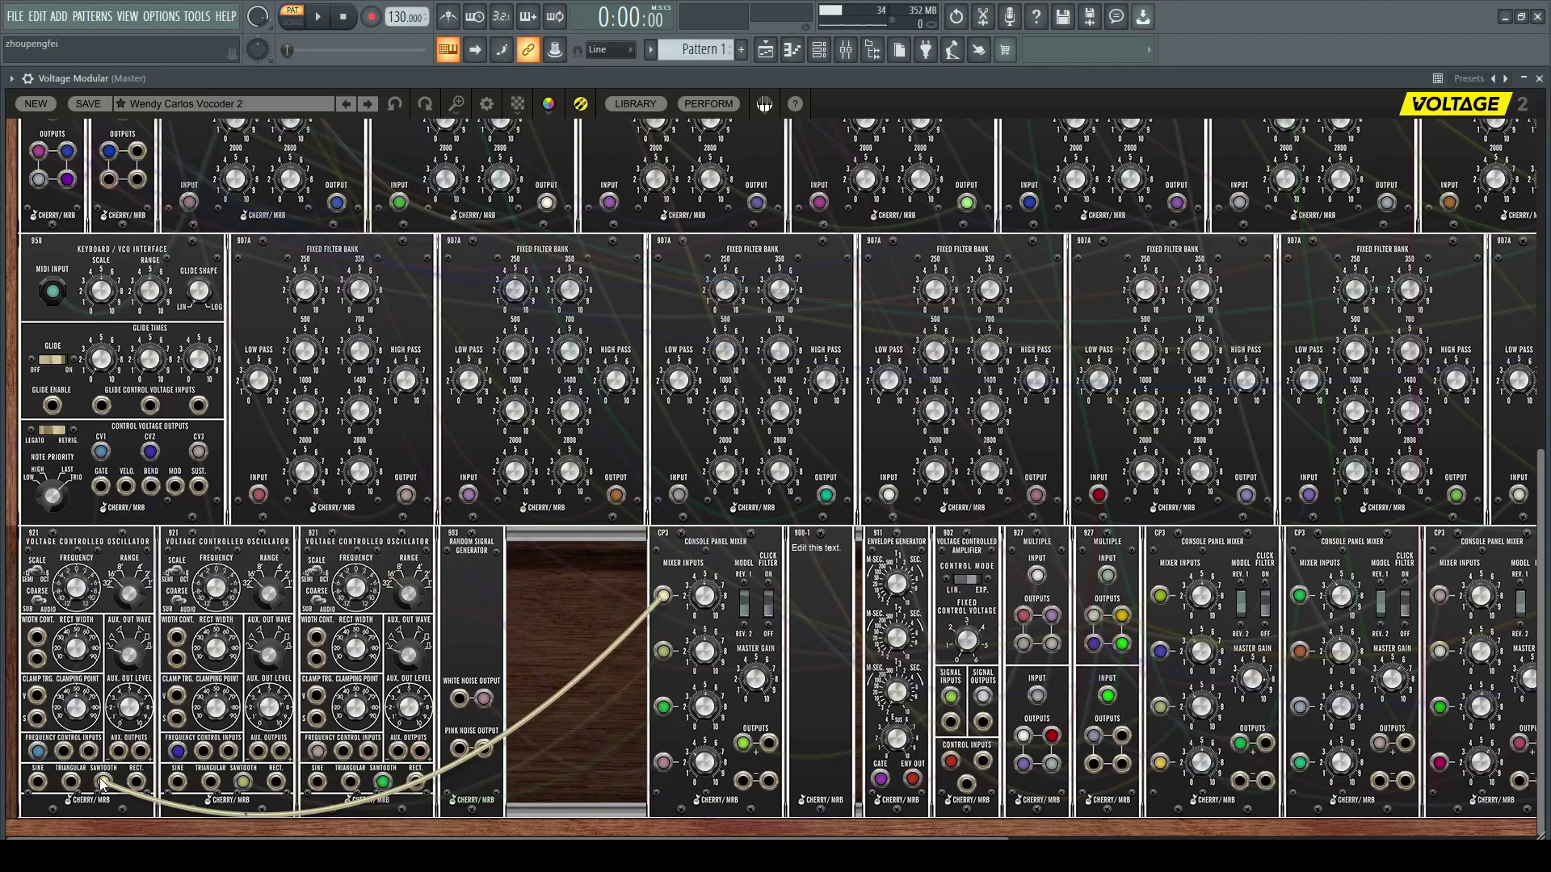
{"action": "left_click", "coordinate": [683, 557]}
{"action": "left_click", "coordinate": [565, 610]}
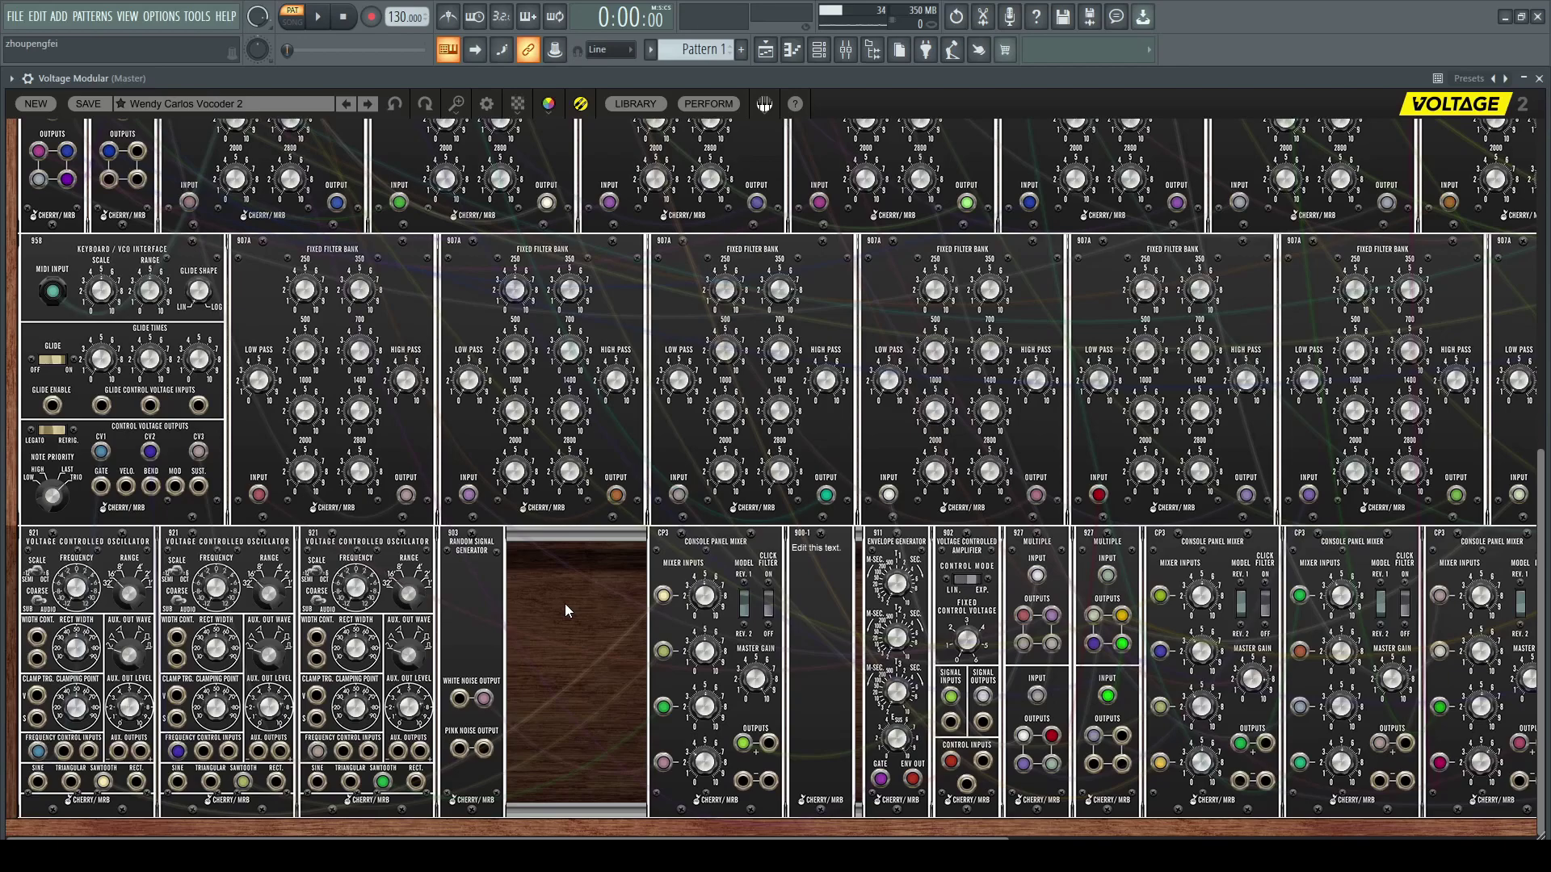
Examine the host audio sources, the upper row of fixed filter banks, and the envelope followers and amplifiers above them.
{"action": "scroll", "coordinate": [876, 186], "scroll_direction": "up", "scroll_amount": 5}
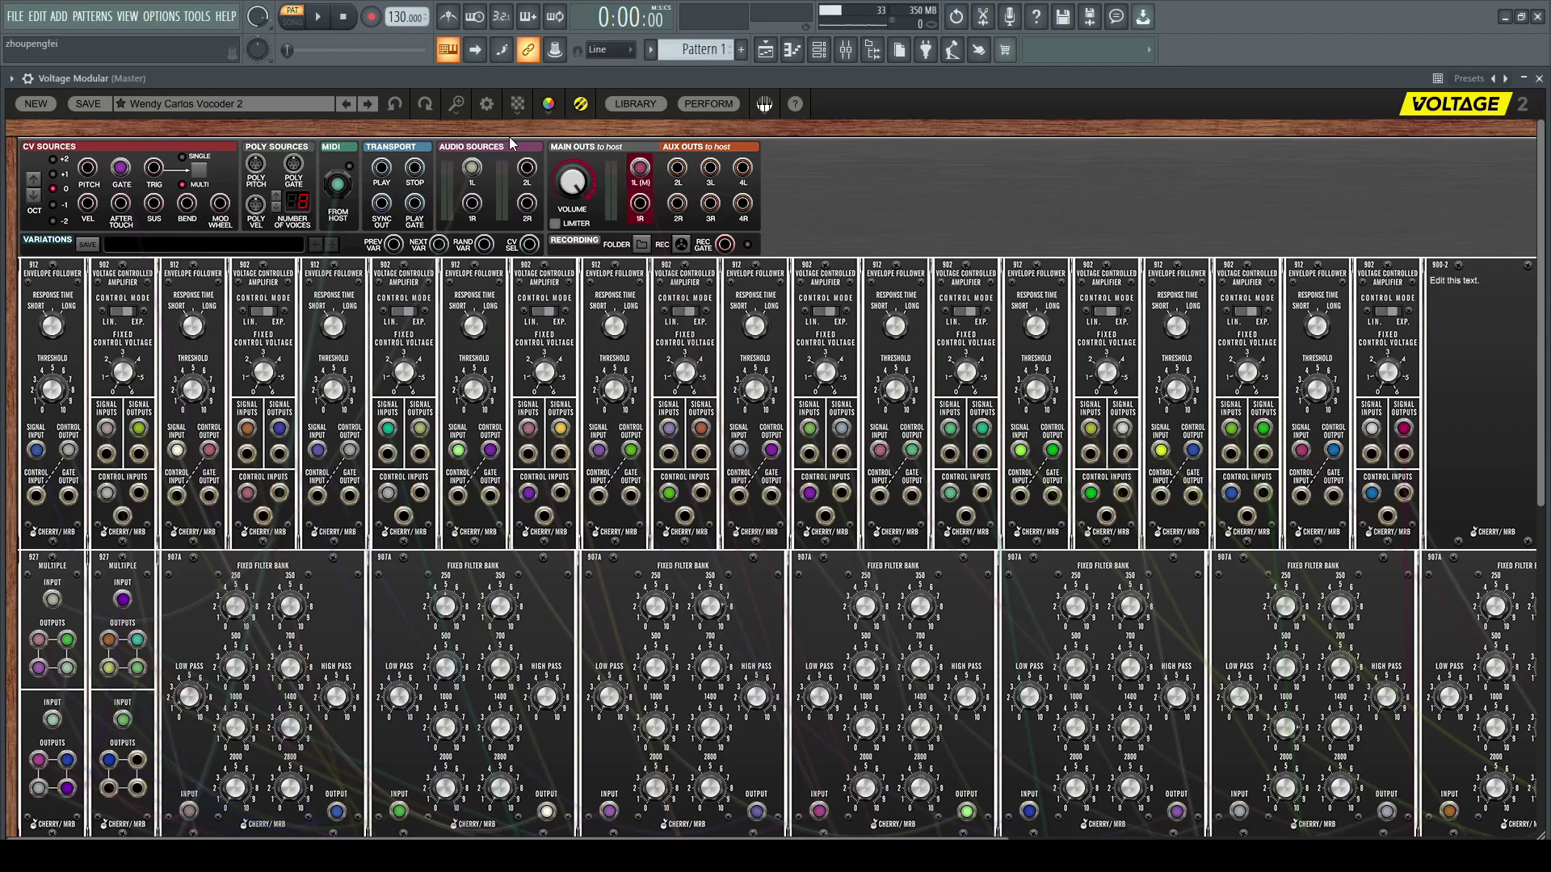
{"action": "scroll", "coordinate": [95, 473], "scroll_direction": "down", "scroll_amount": 2}
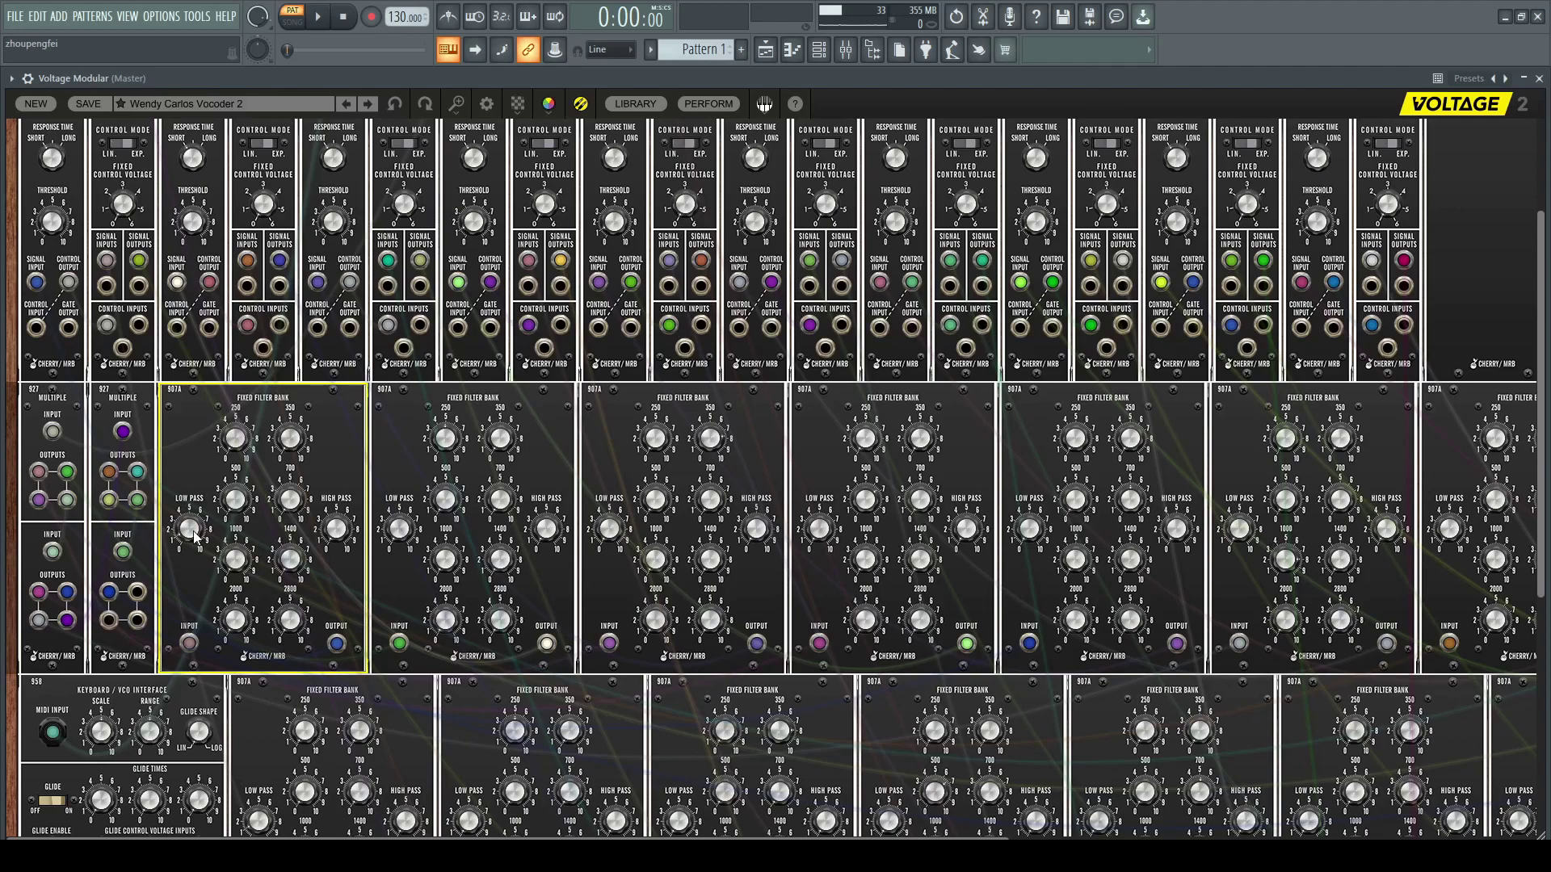
{"action": "mouse_move", "coordinate": [190, 530]}
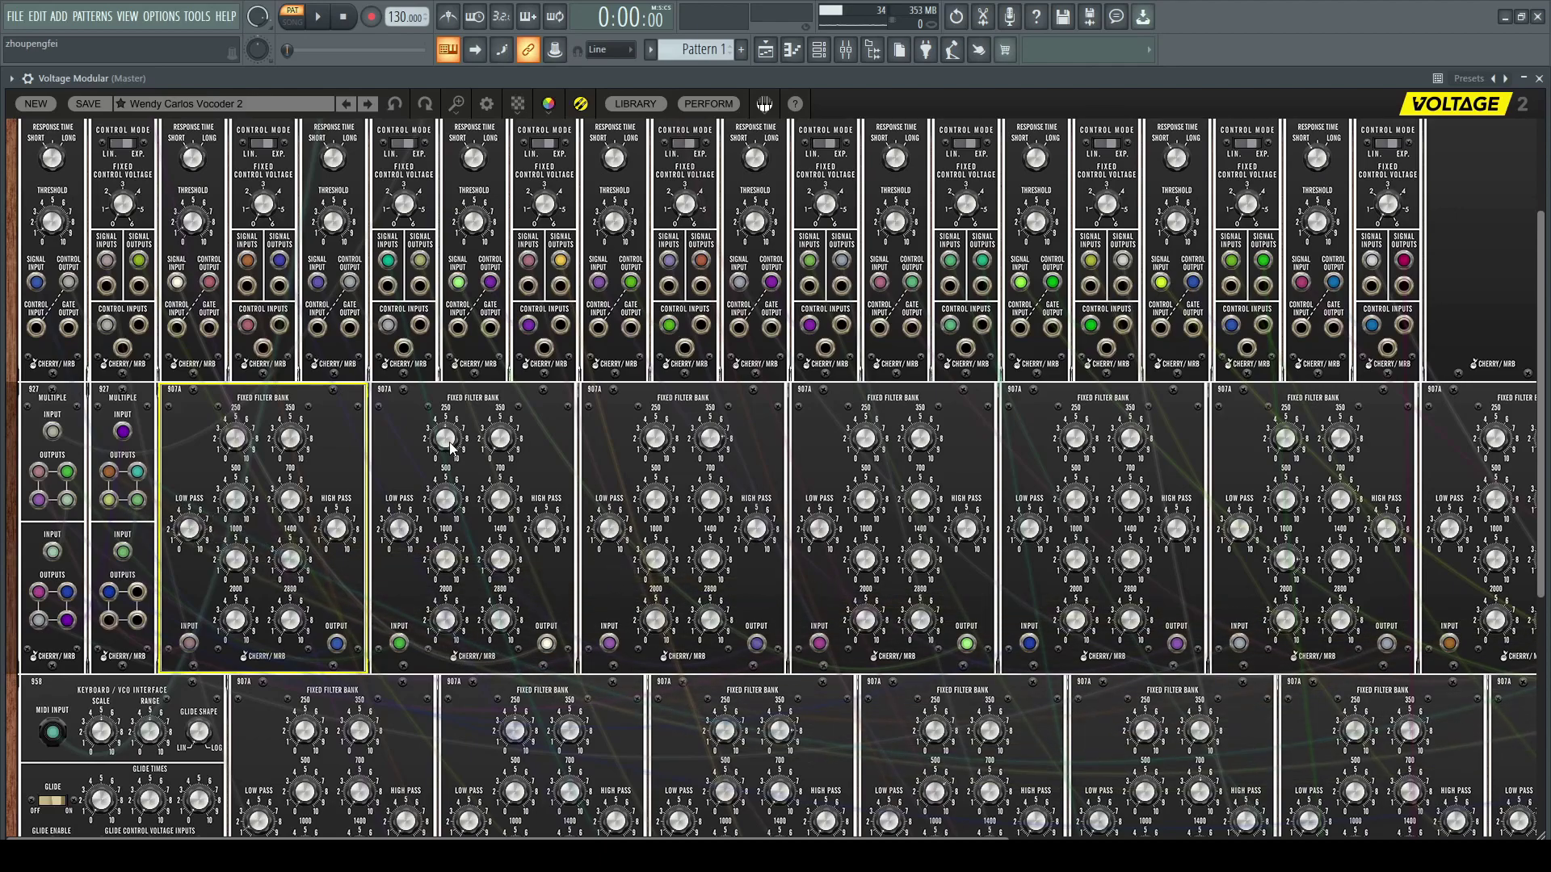
{"action": "mouse_move", "coordinate": [449, 447]}
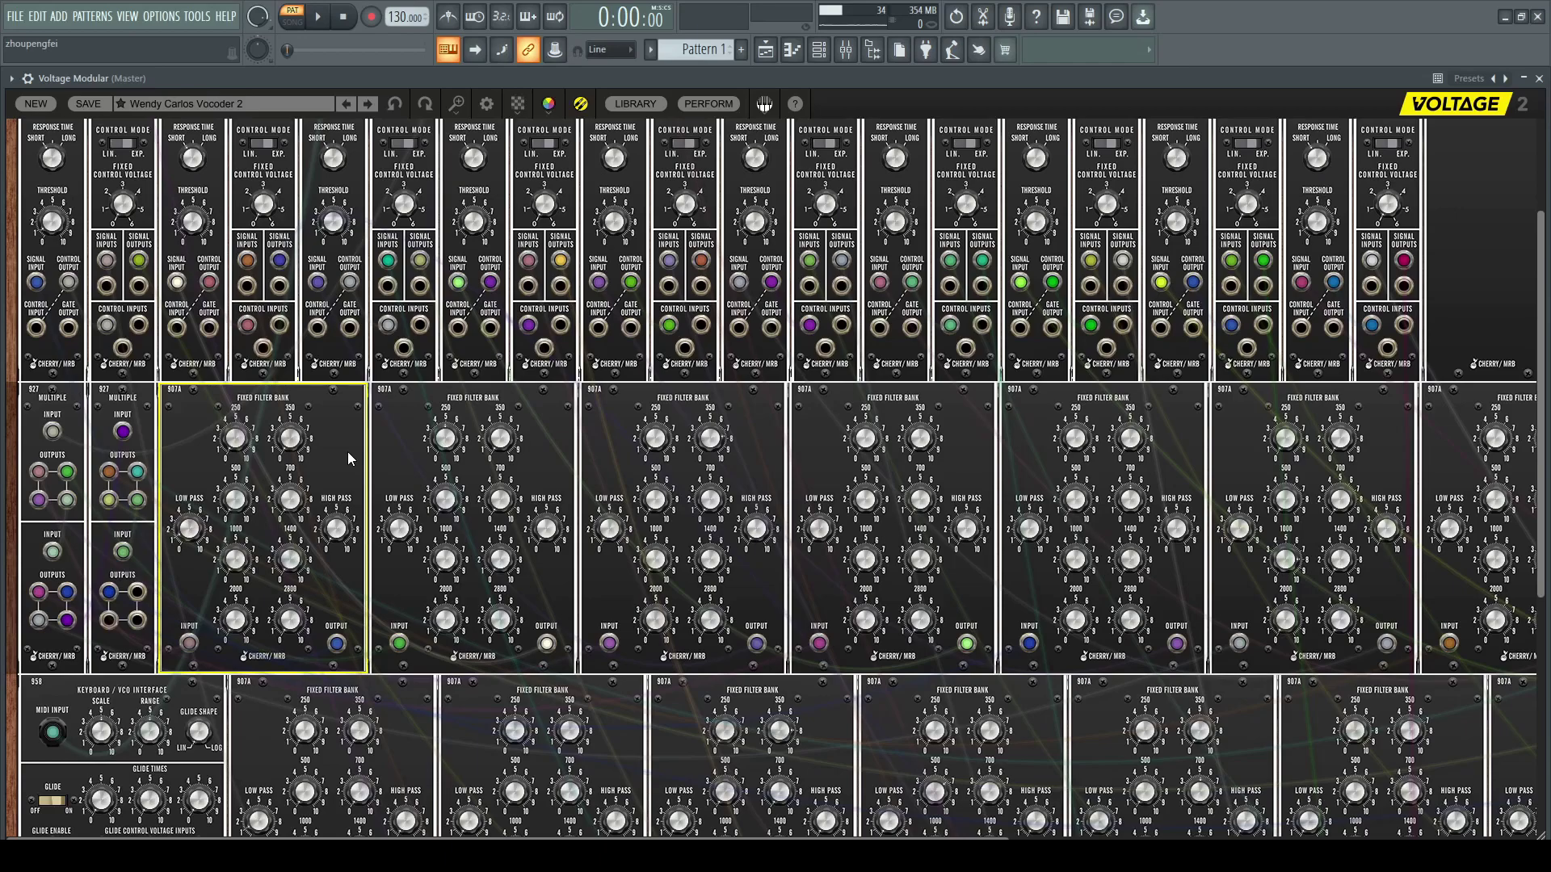
{"action": "scroll", "coordinate": [340, 641], "scroll_direction": "up", "scroll_amount": 3}
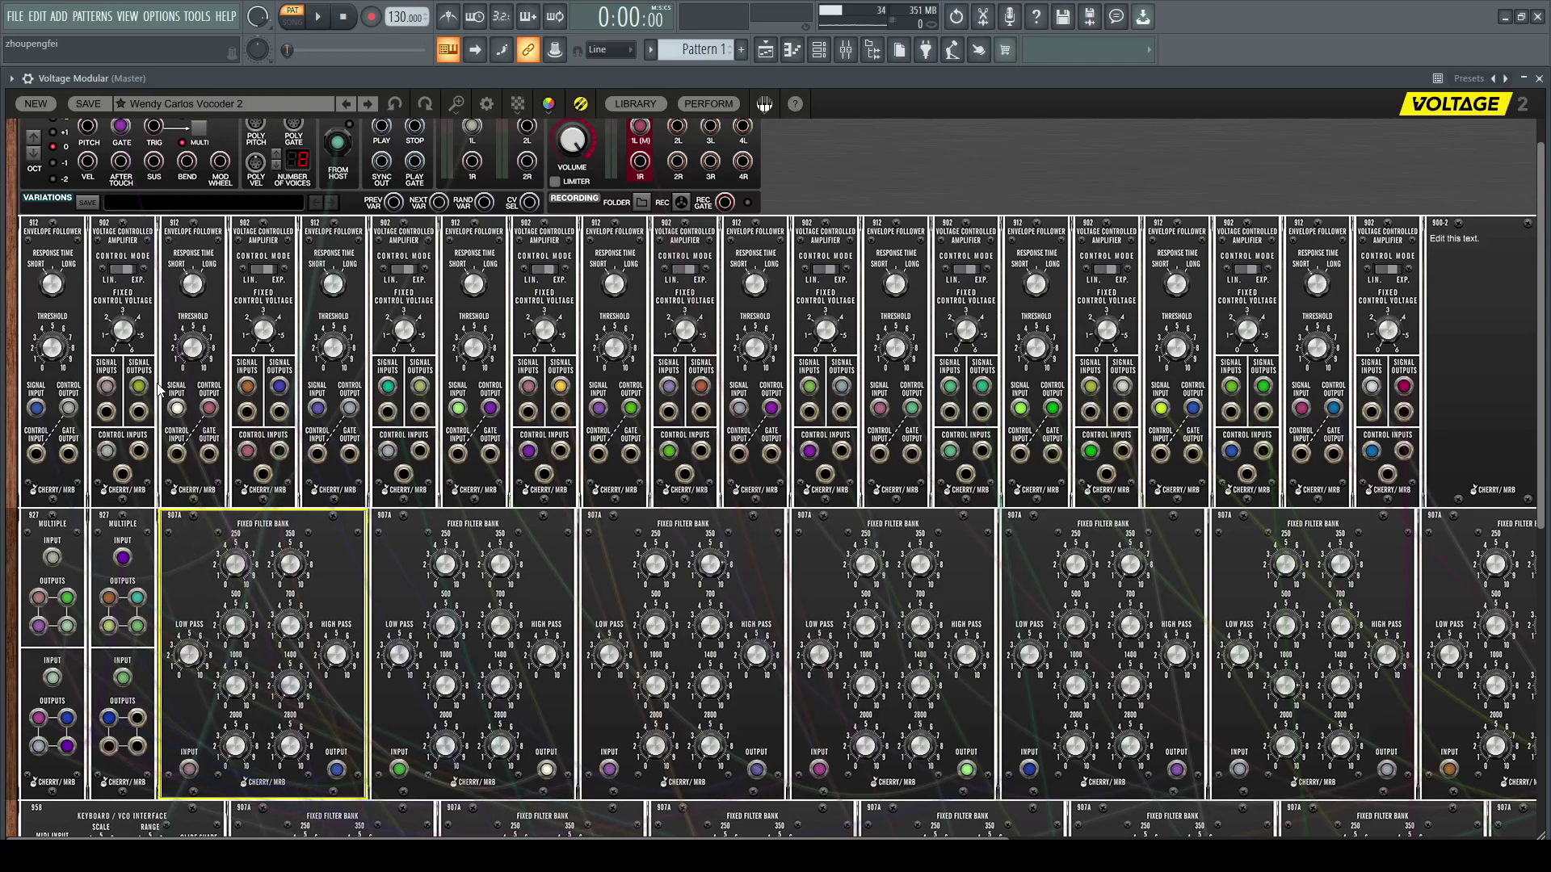
{"action": "scroll", "coordinate": [145, 388], "scroll_direction": "down", "scroll_amount": 5}
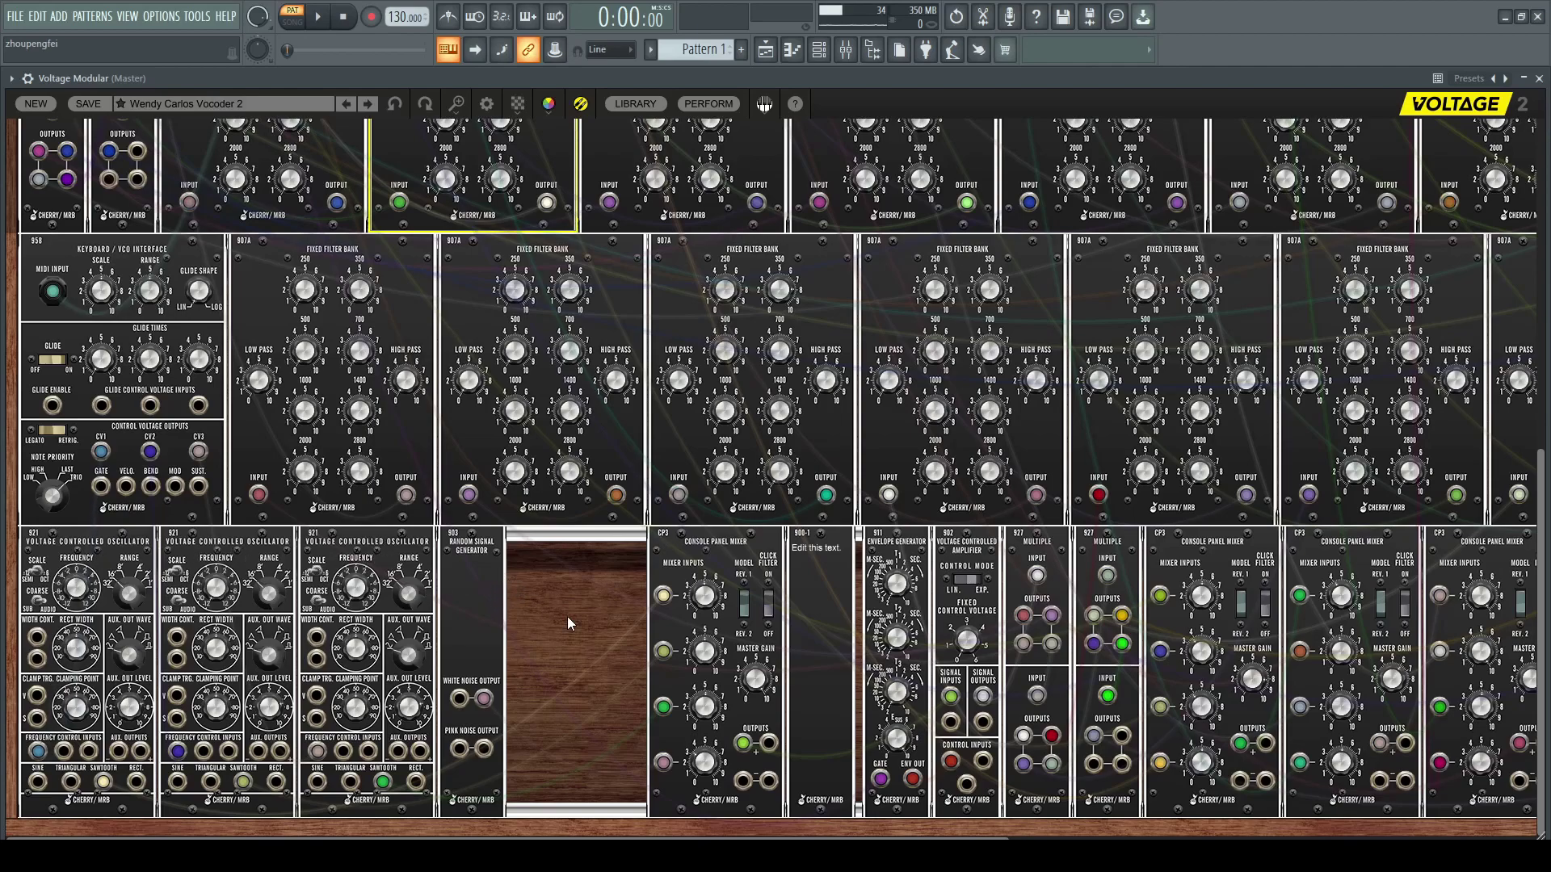
Trace the keyboard interface's control voltage outputs to the frequency control inputs of the three oscillators.
{"action": "left_click_drag", "start_coordinate": [610, 837], "coordinate": [701, 837]}
{"action": "left_click_drag", "start_coordinate": [577, 543], "coordinate": [548, 620]}
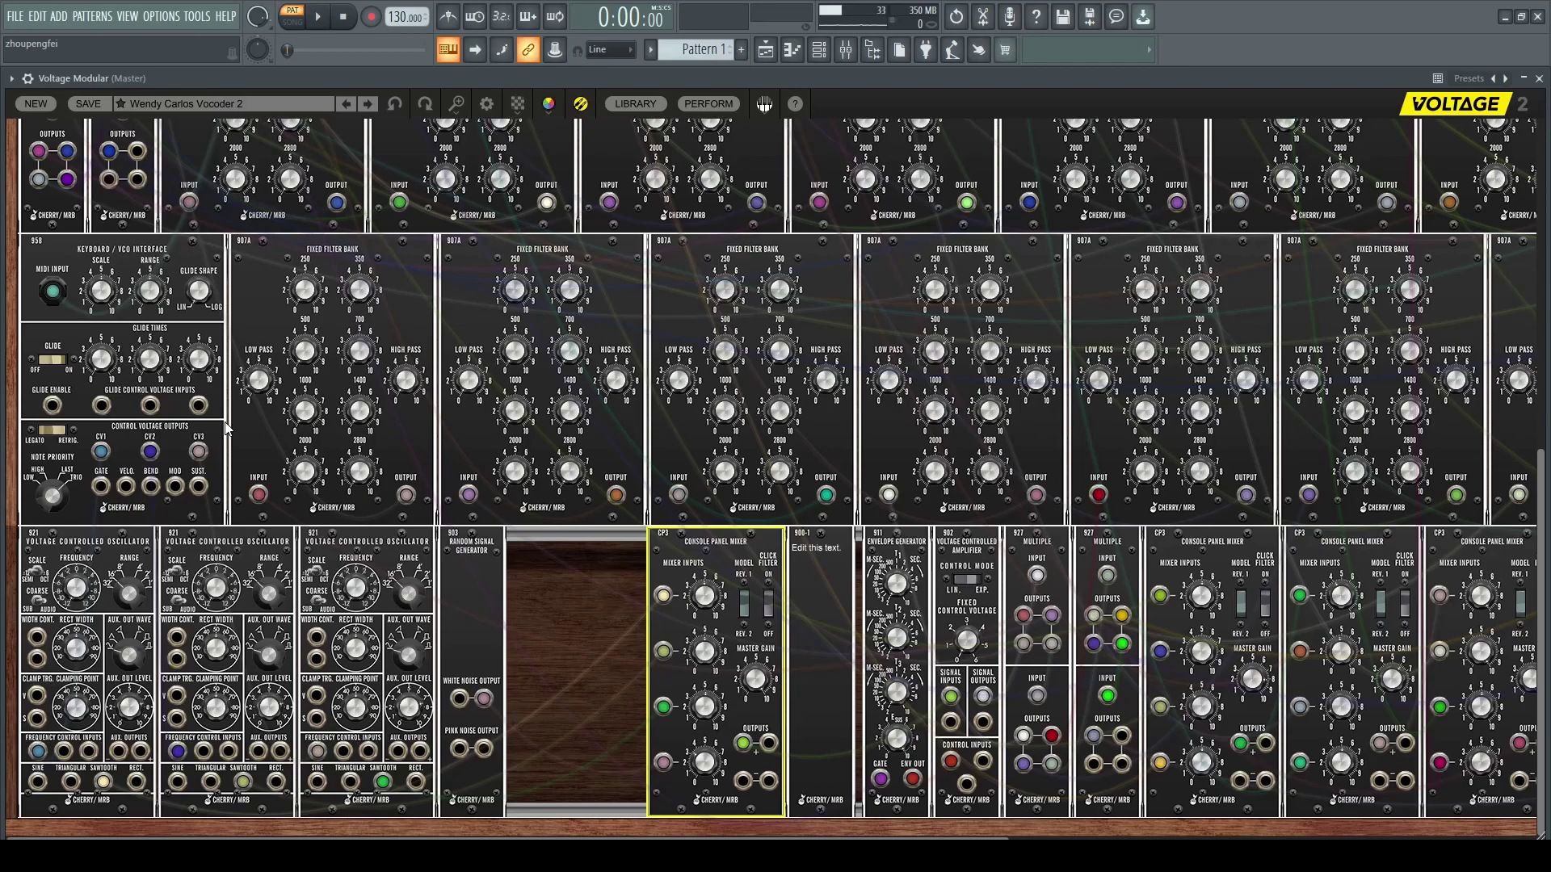
{"action": "left_click", "coordinate": [57, 494]}
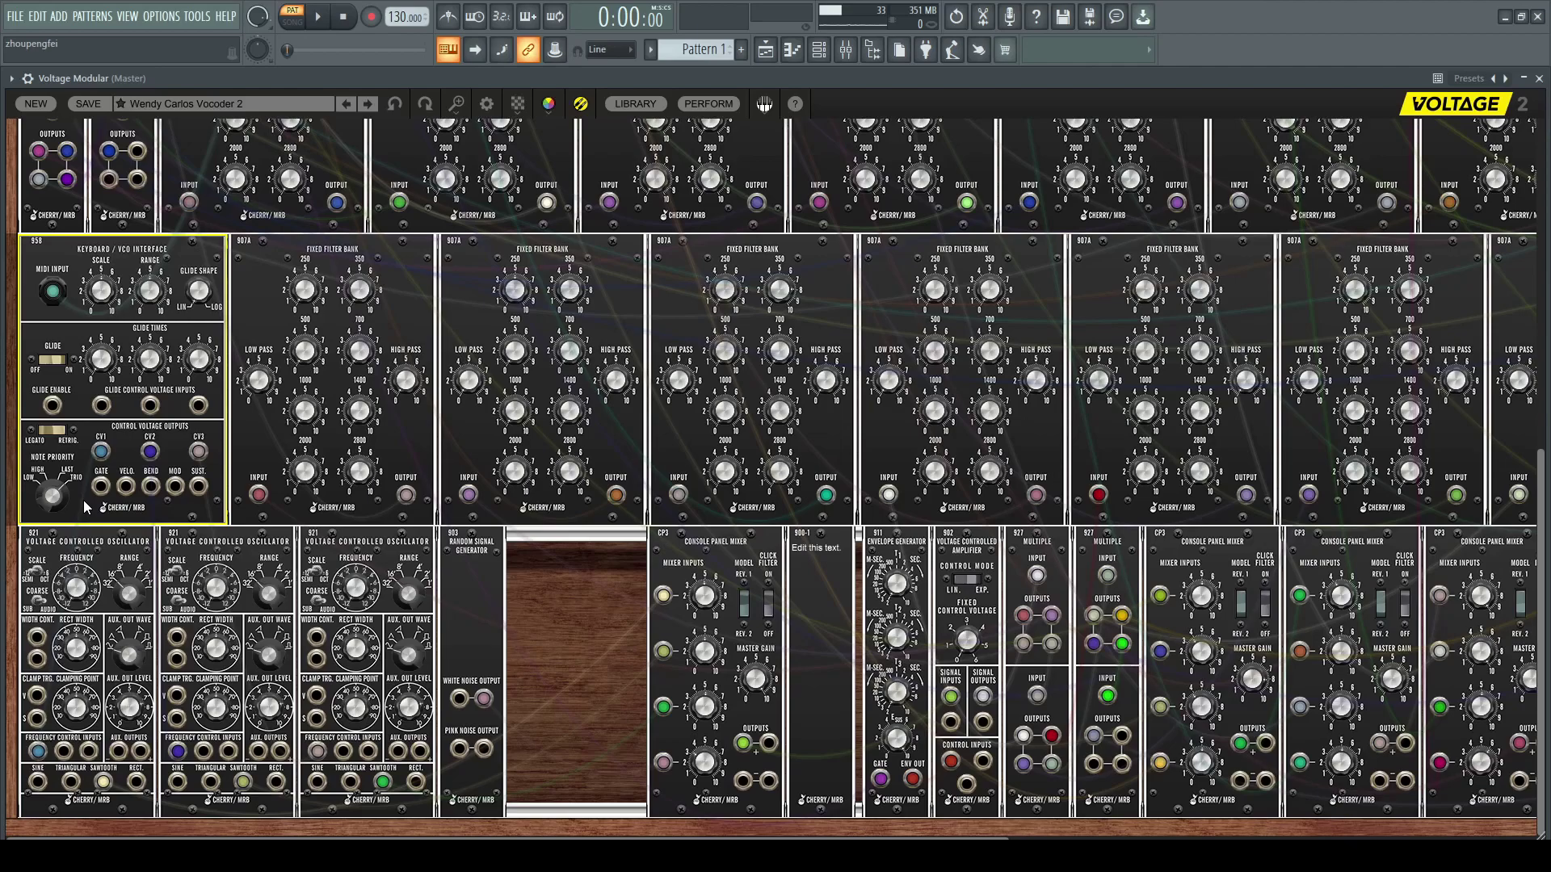
{"action": "left_click_drag", "start_coordinate": [37, 750], "coordinate": [100, 451]}
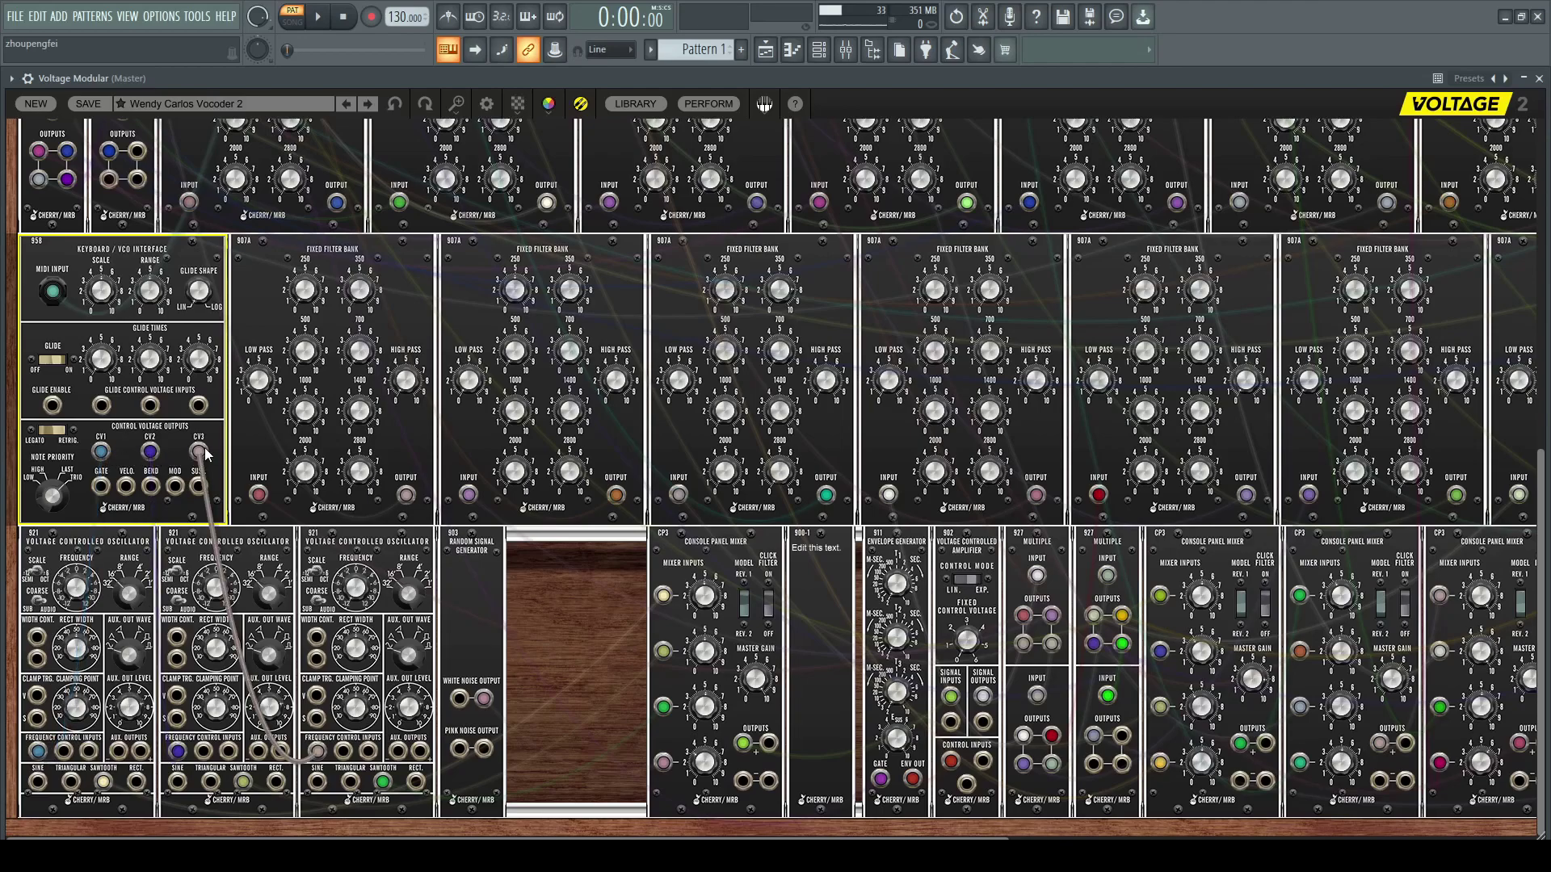
Trace the bottom-row amplifier's signal output into the Multiple and from its outputs to the lower-row filter bank inputs.
{"action": "scroll", "coordinate": [665, 550], "scroll_direction": "right", "scroll_amount": 3}
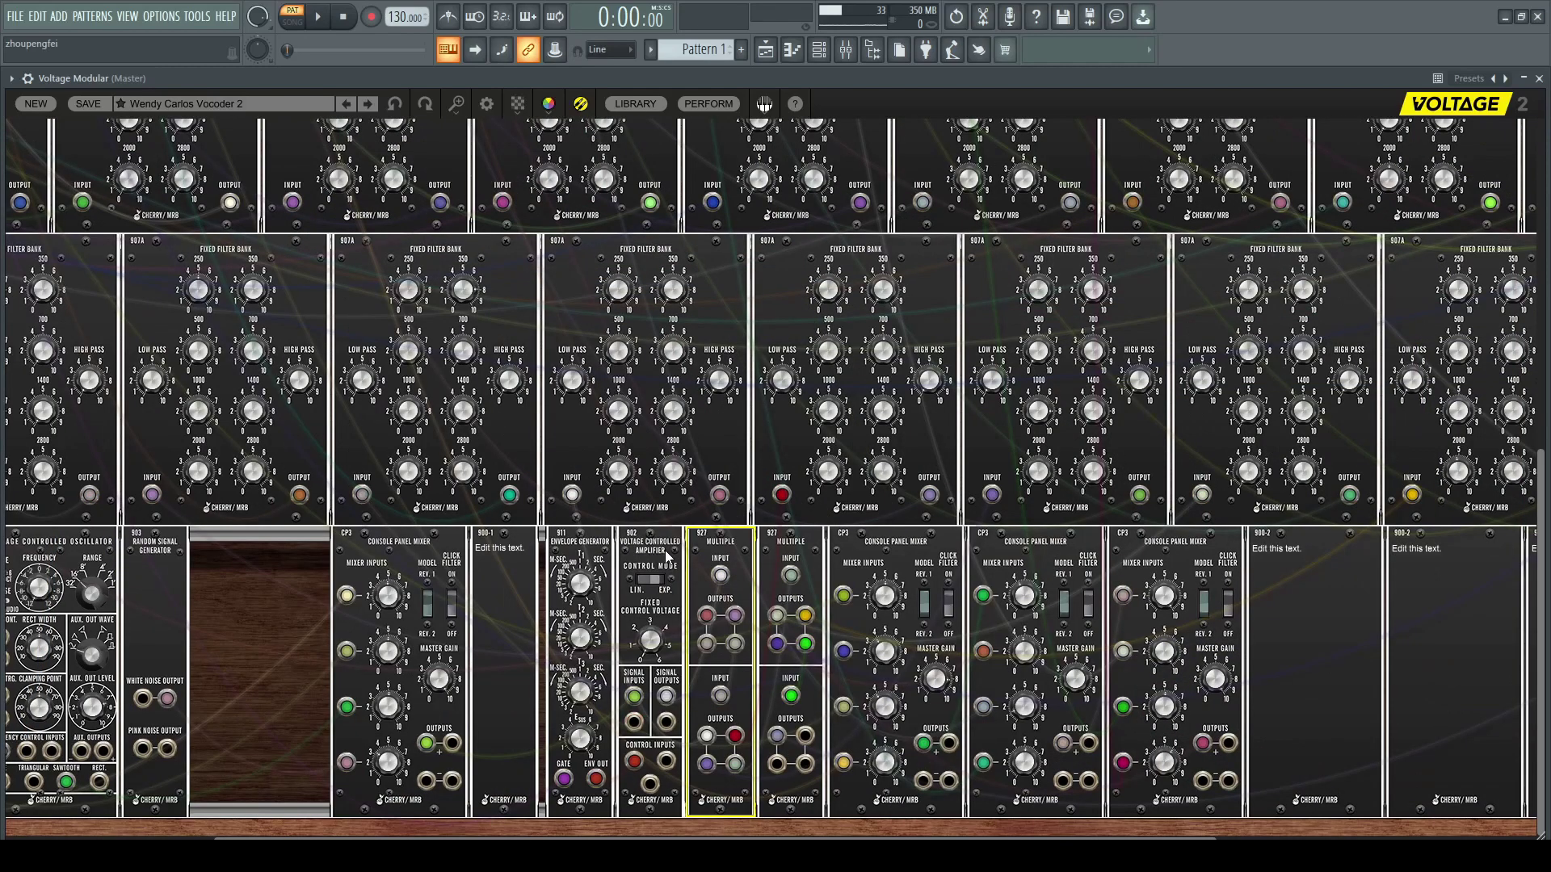
{"action": "left_click", "coordinate": [670, 542]}
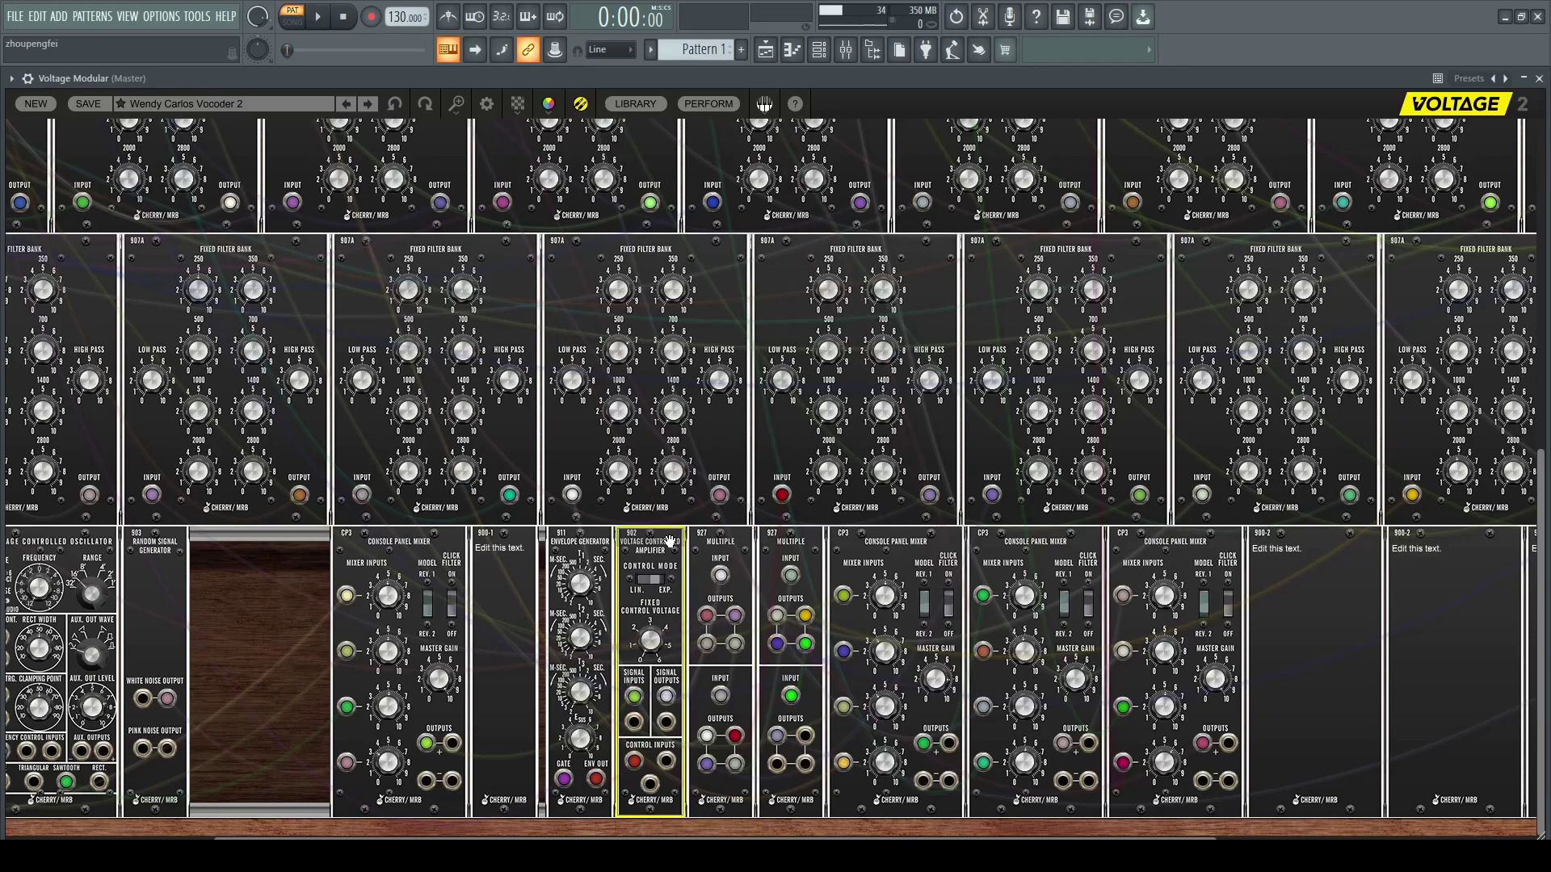
{"action": "left_click_drag", "start_coordinate": [719, 574], "coordinate": [667, 696]}
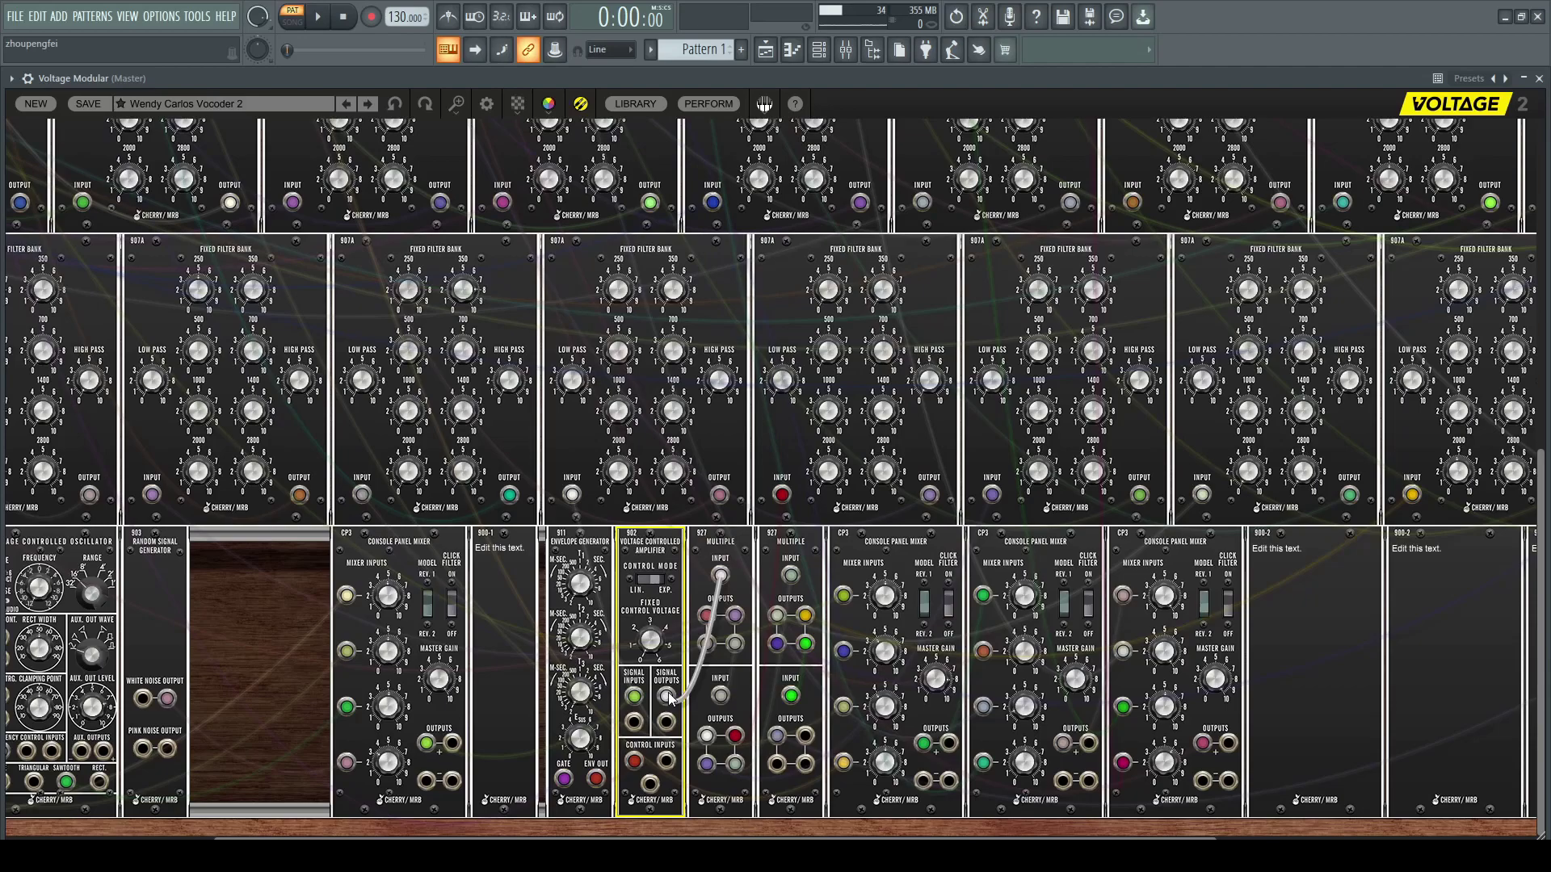
{"action": "right_click", "coordinate": [707, 616]}
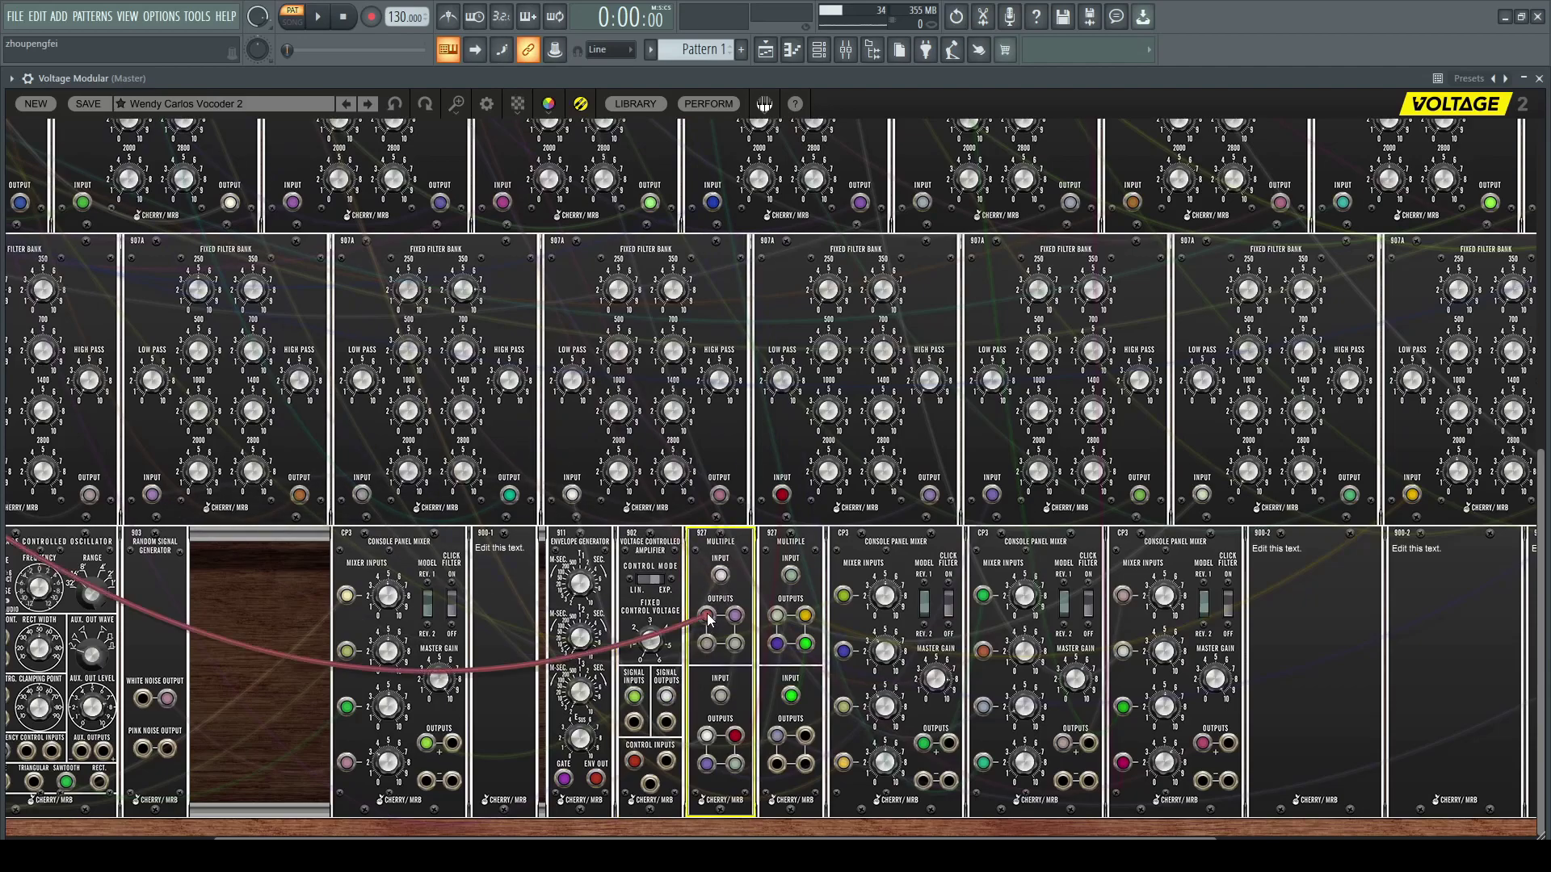
{"action": "scroll", "coordinate": [199, 289], "scroll_direction": "left", "scroll_amount": 3}
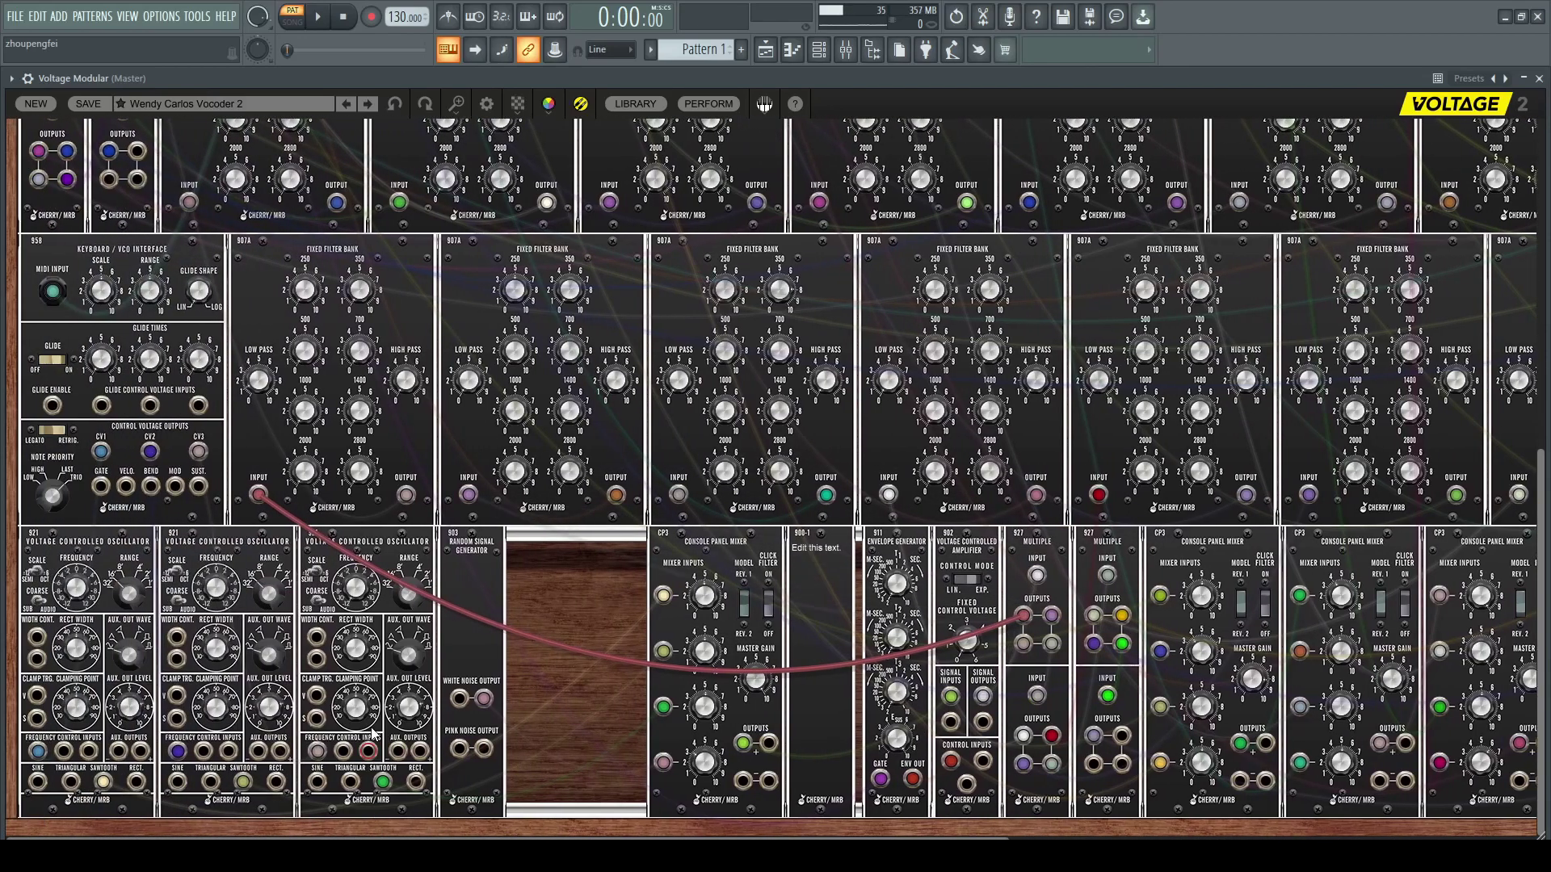
{"action": "left_click_drag", "start_coordinate": [468, 494], "coordinate": [1051, 617]}
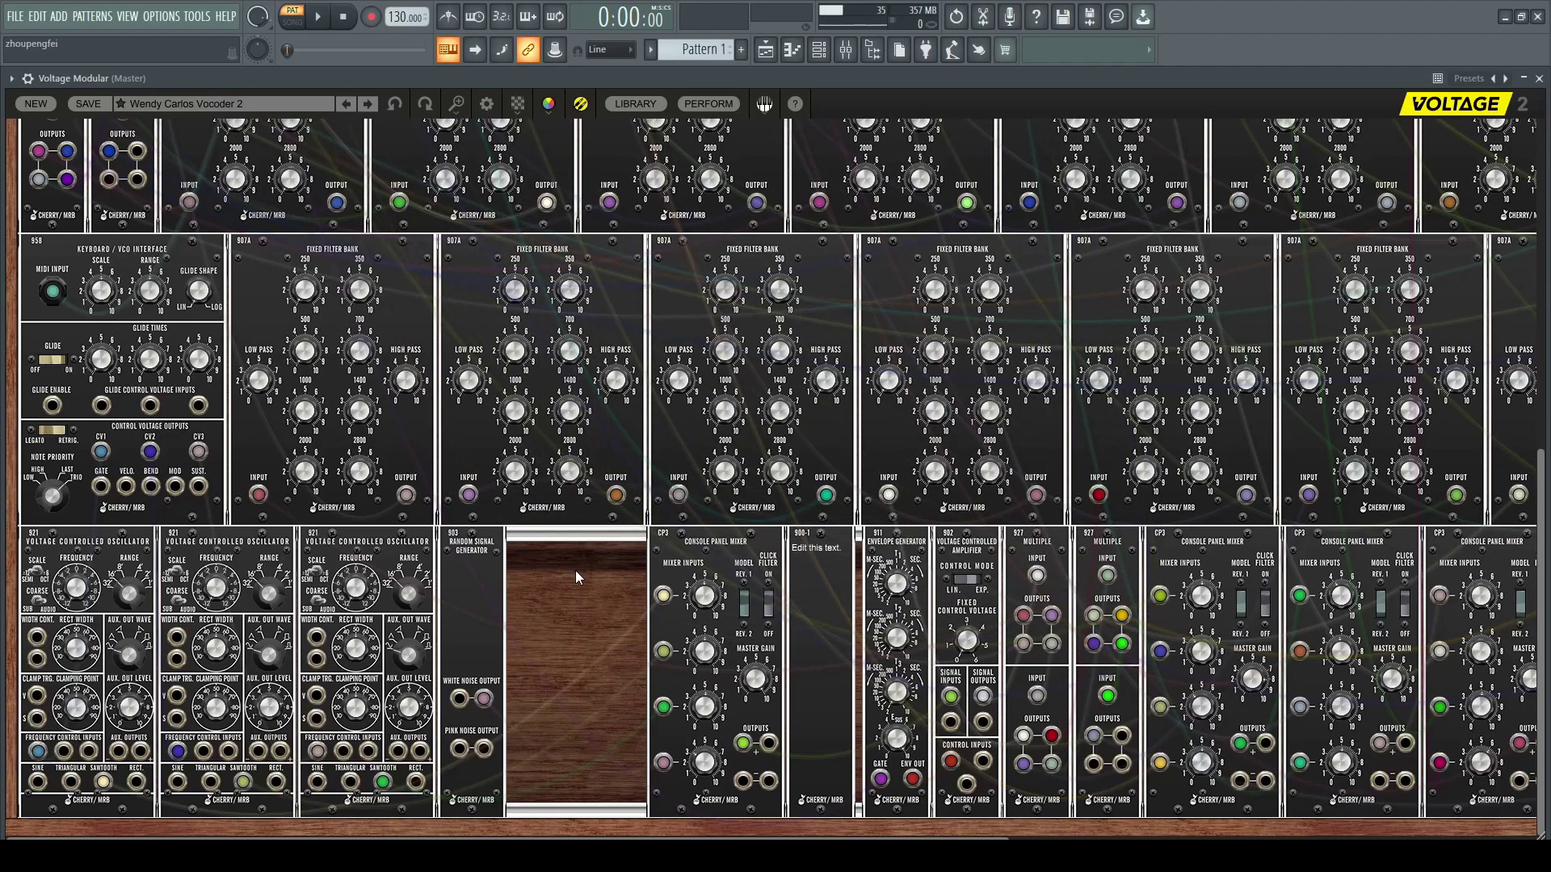
Compare the knob settings of the upper-row fixed filter banks with those of the matching lower-row banks.
{"action": "scroll", "coordinate": [298, 378], "scroll_direction": "up", "scroll_amount": 3}
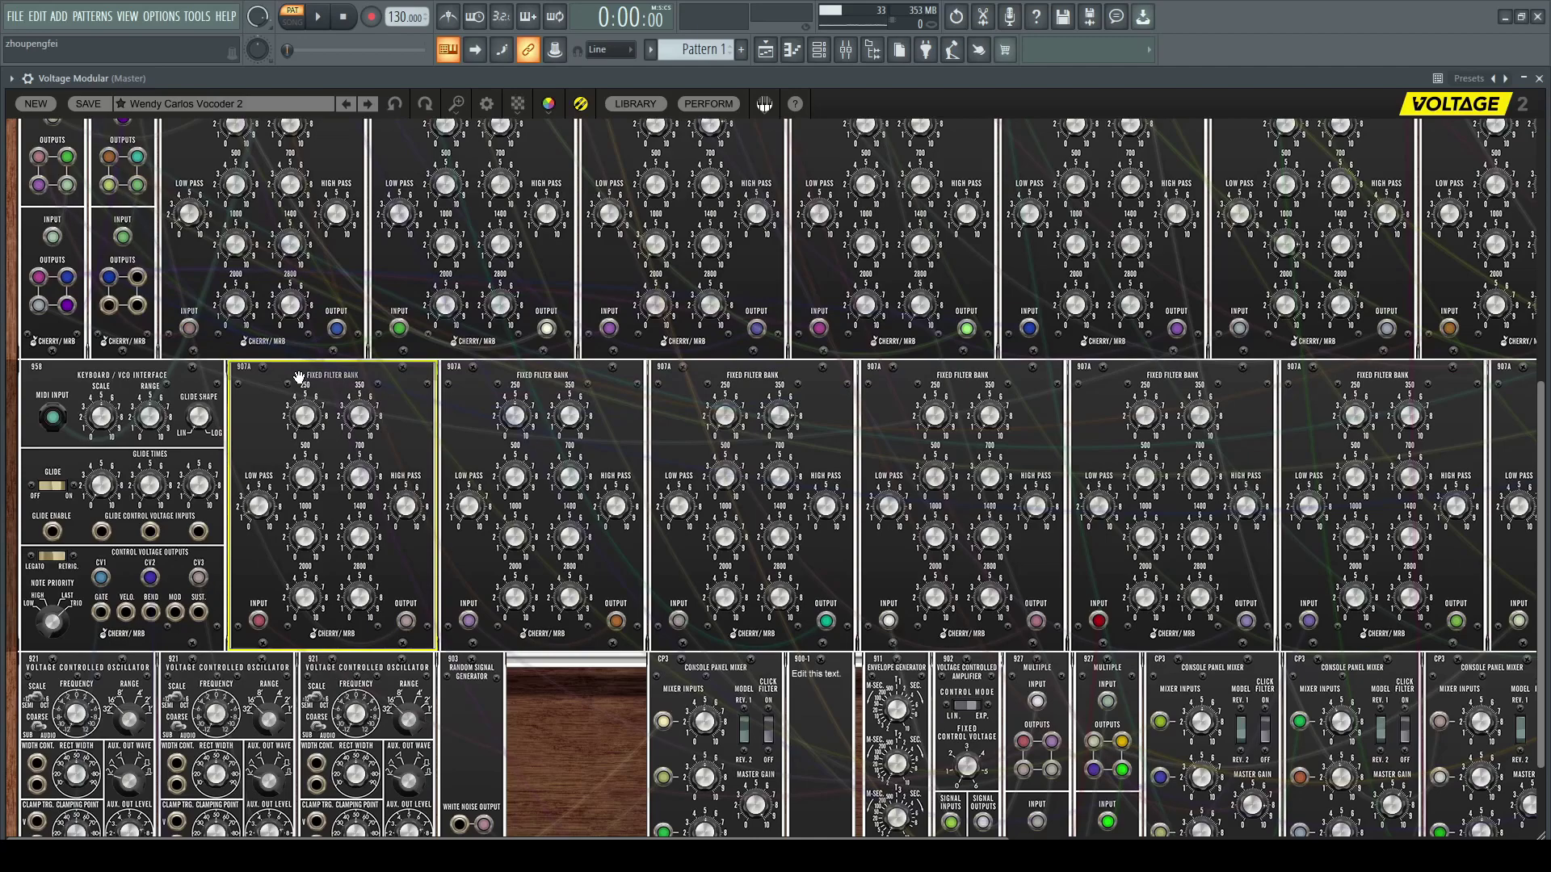
{"action": "scroll", "coordinate": [298, 378], "scroll_direction": "up", "scroll_amount": 3}
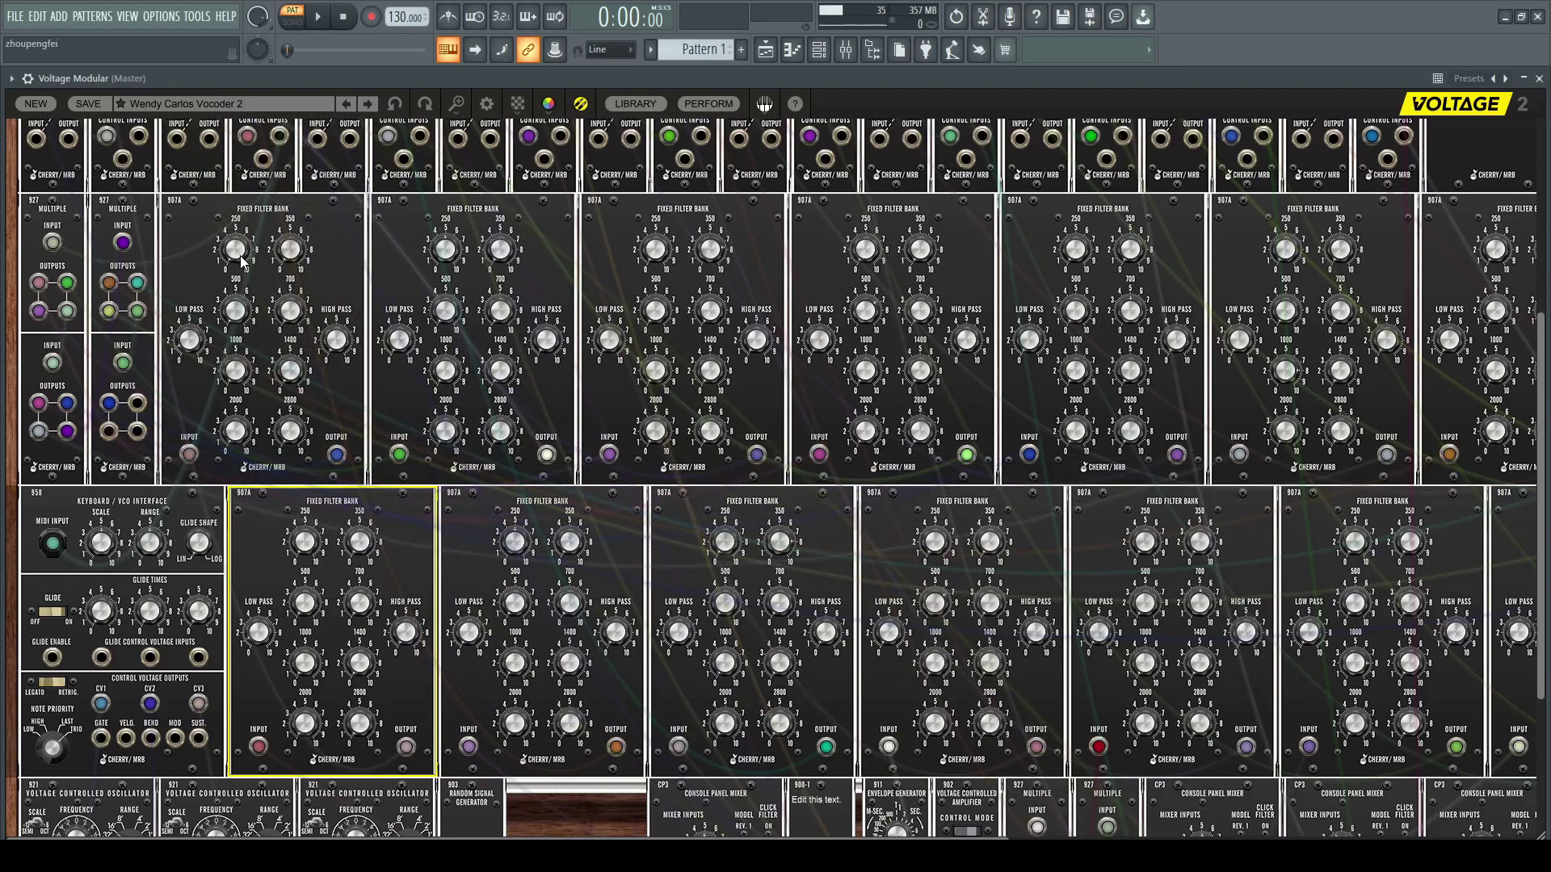
{"action": "left_click", "coordinate": [399, 240]}
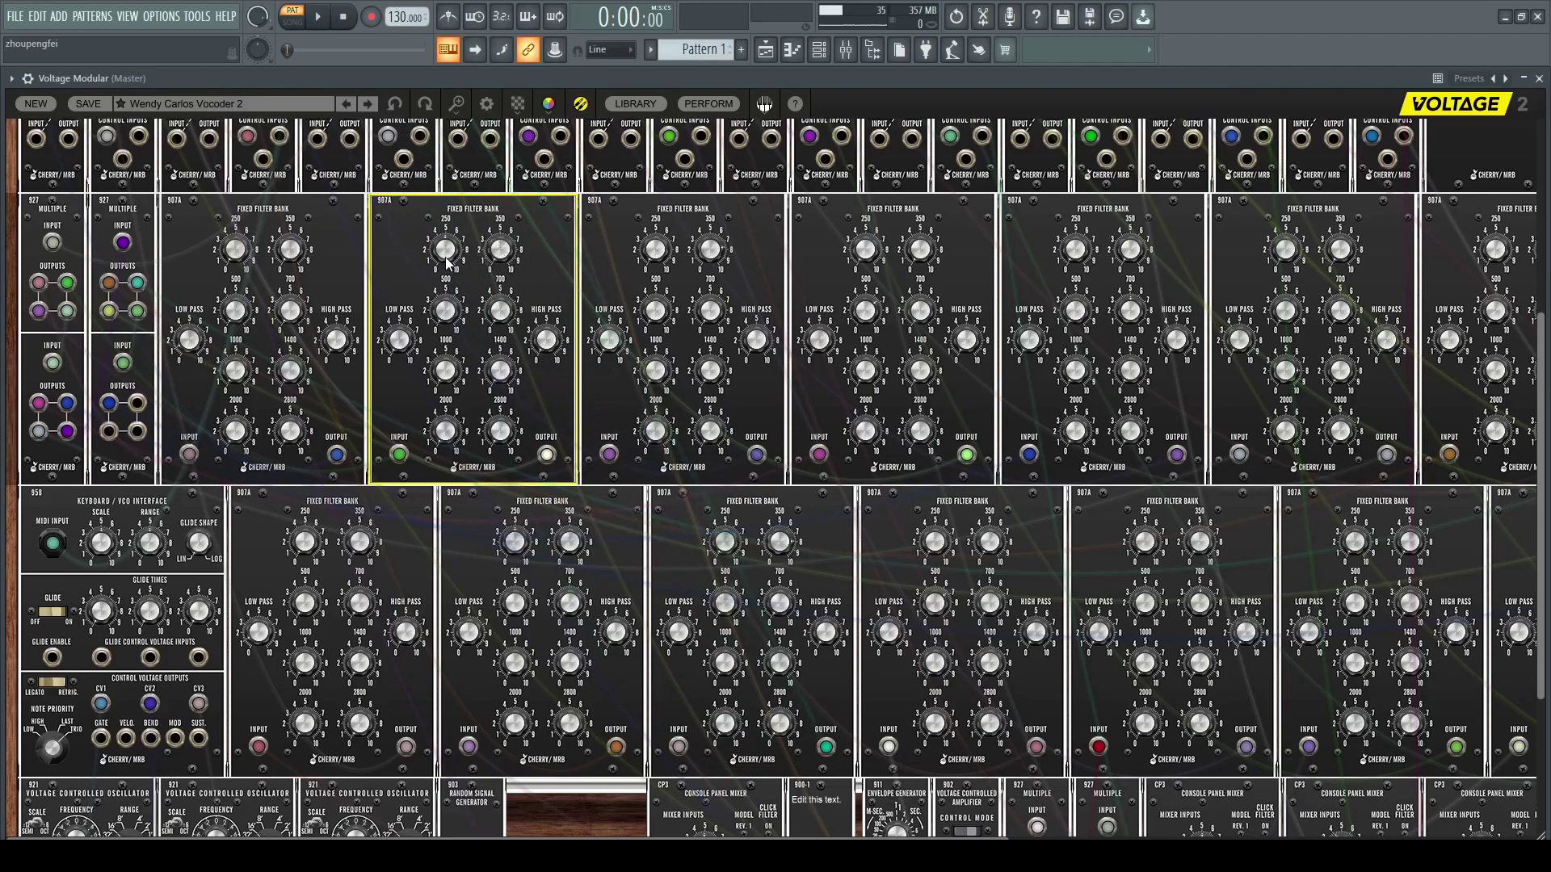
{"action": "left_click", "coordinate": [467, 530]}
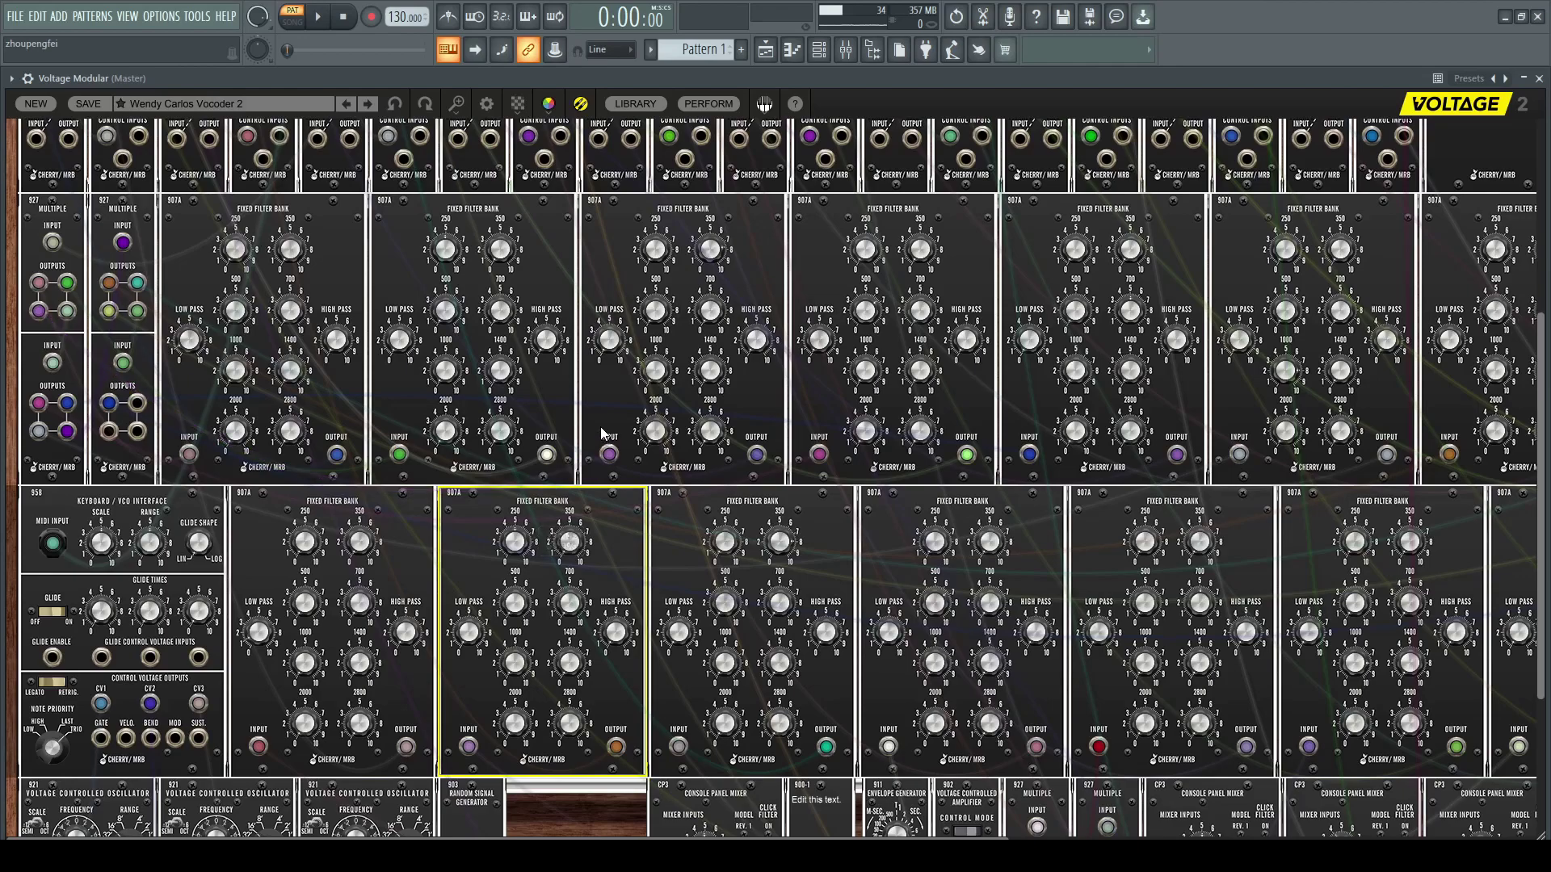
{"action": "left_click", "coordinate": [626, 233]}
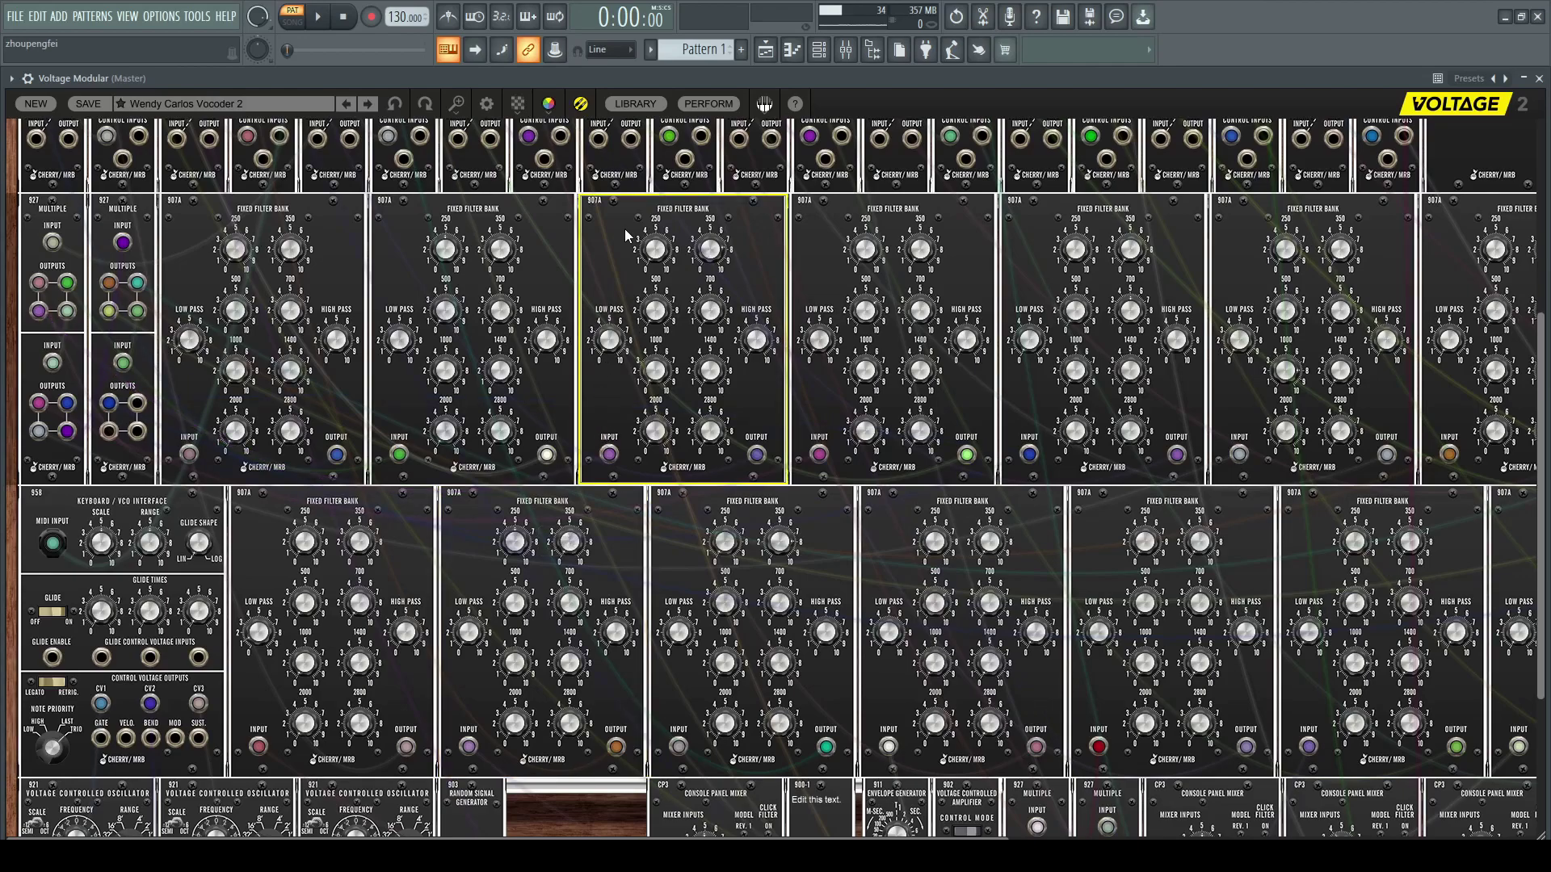
{"action": "left_click", "coordinate": [328, 258]}
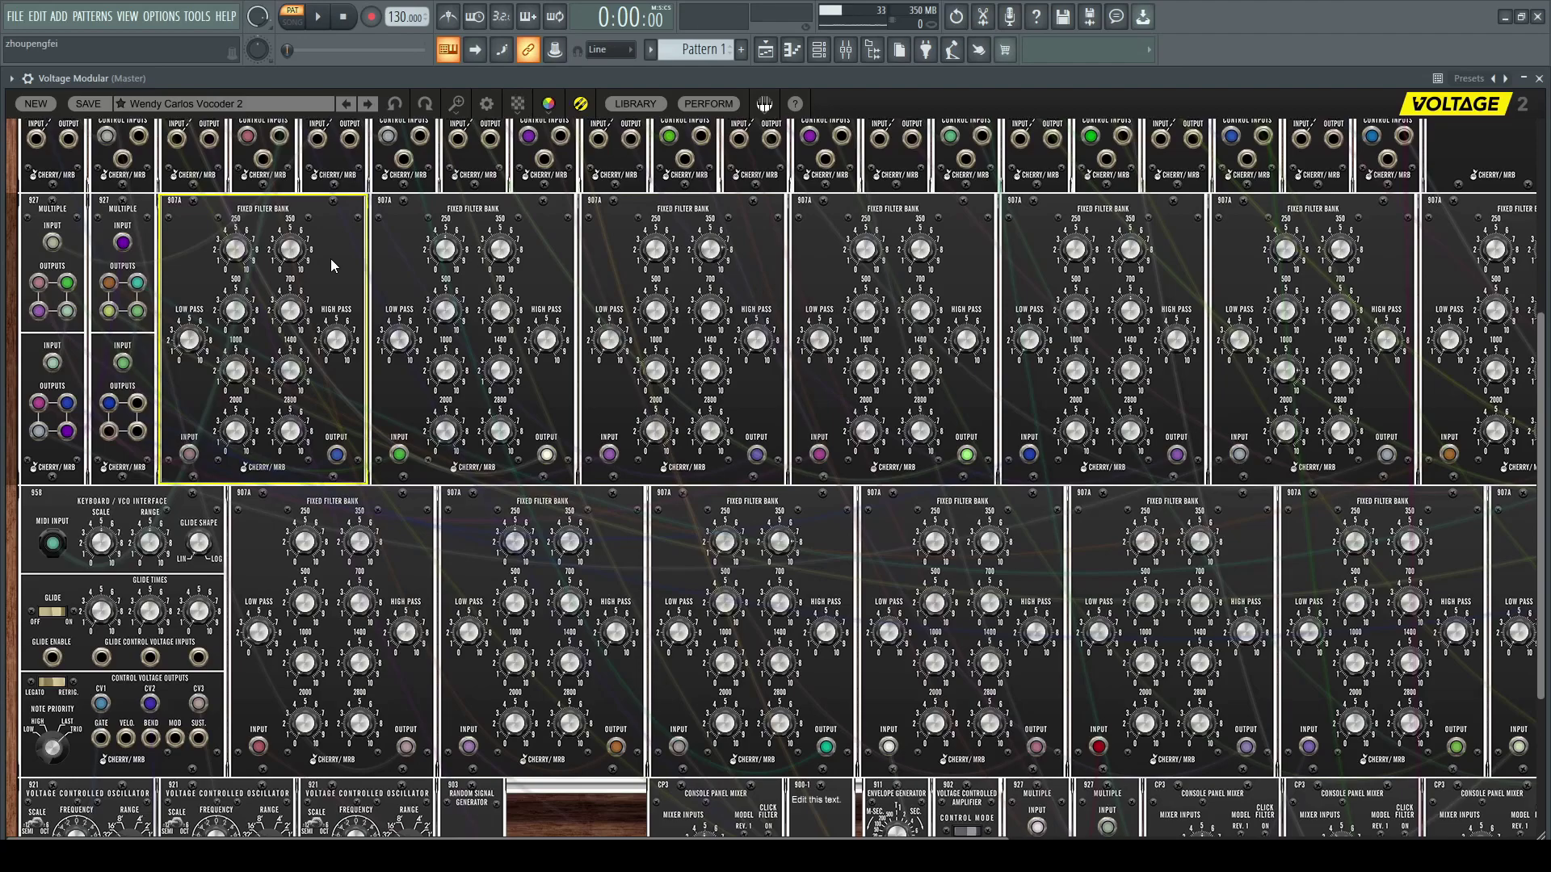
Trace the lower-row filter bank outputs to the signal inputs of the top-row voltage controlled amplifiers.
{"action": "scroll", "coordinate": [331, 258], "scroll_direction": "up", "scroll_amount": 1}
{"action": "scroll", "coordinate": [415, 607], "scroll_direction": "down", "scroll_amount": 1}
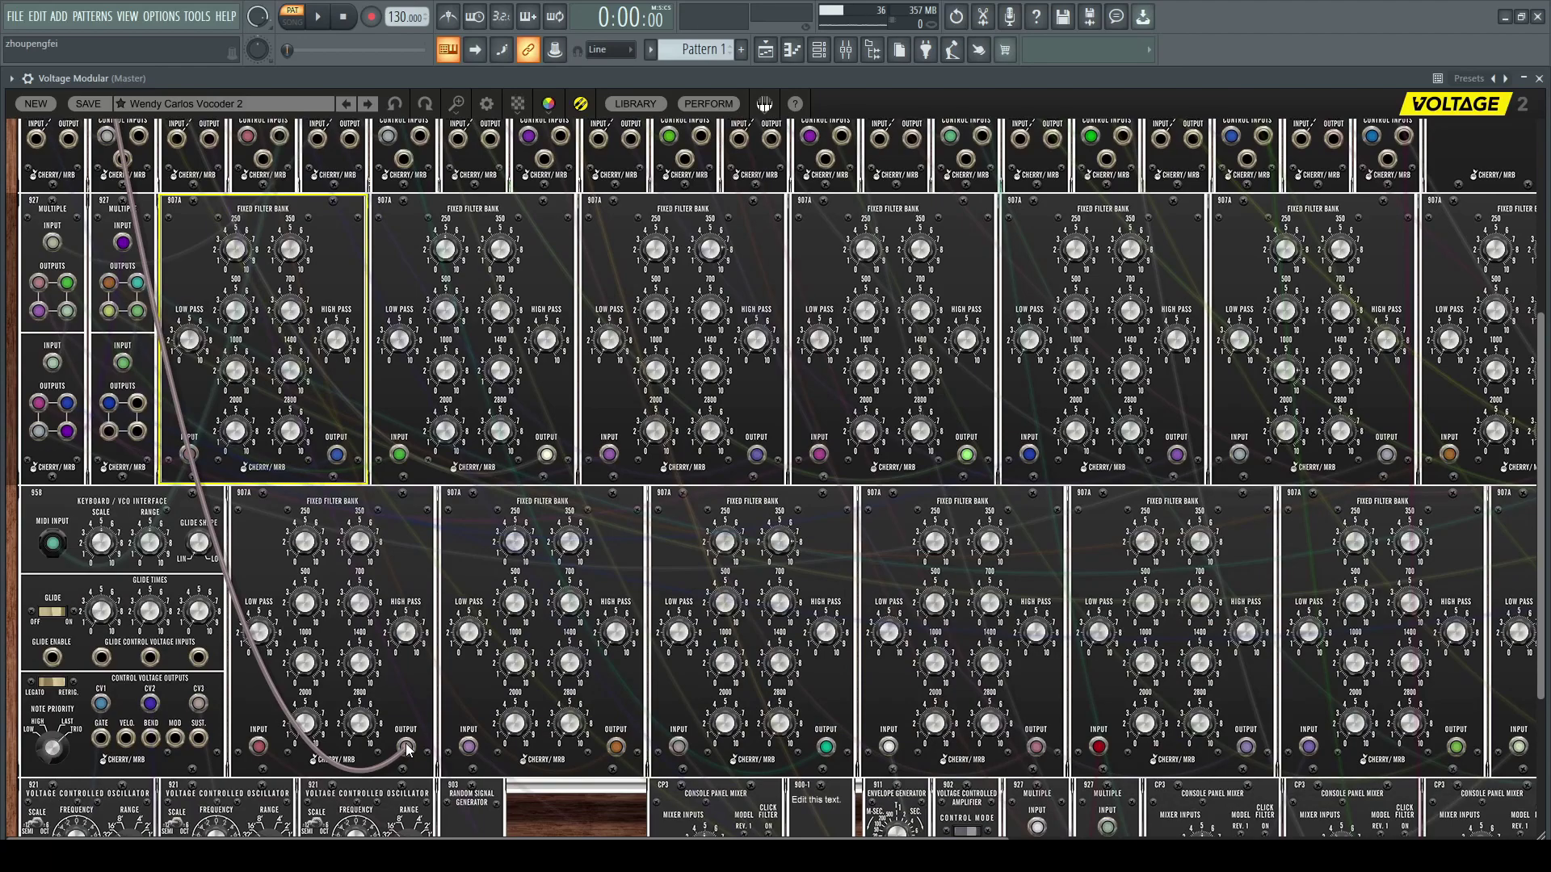
{"action": "scroll", "coordinate": [408, 750], "scroll_direction": "up", "scroll_amount": 3}
{"action": "left_click", "coordinate": [457, 103]}
{"action": "left_click", "coordinate": [478, 263]}
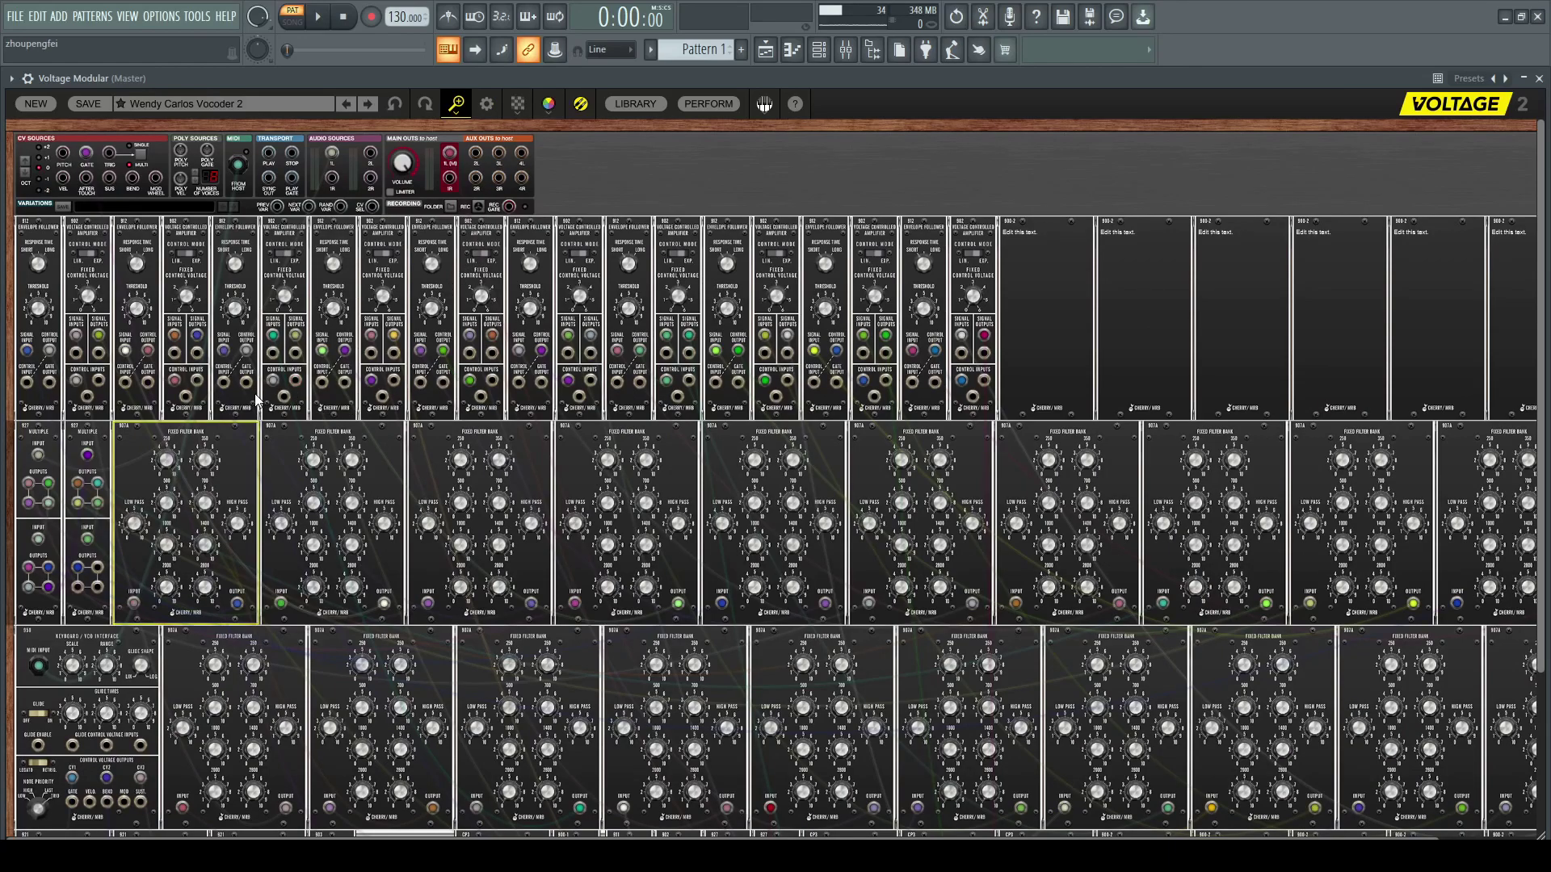
{"action": "left_click_drag", "start_coordinate": [286, 808], "coordinate": [176, 341]}
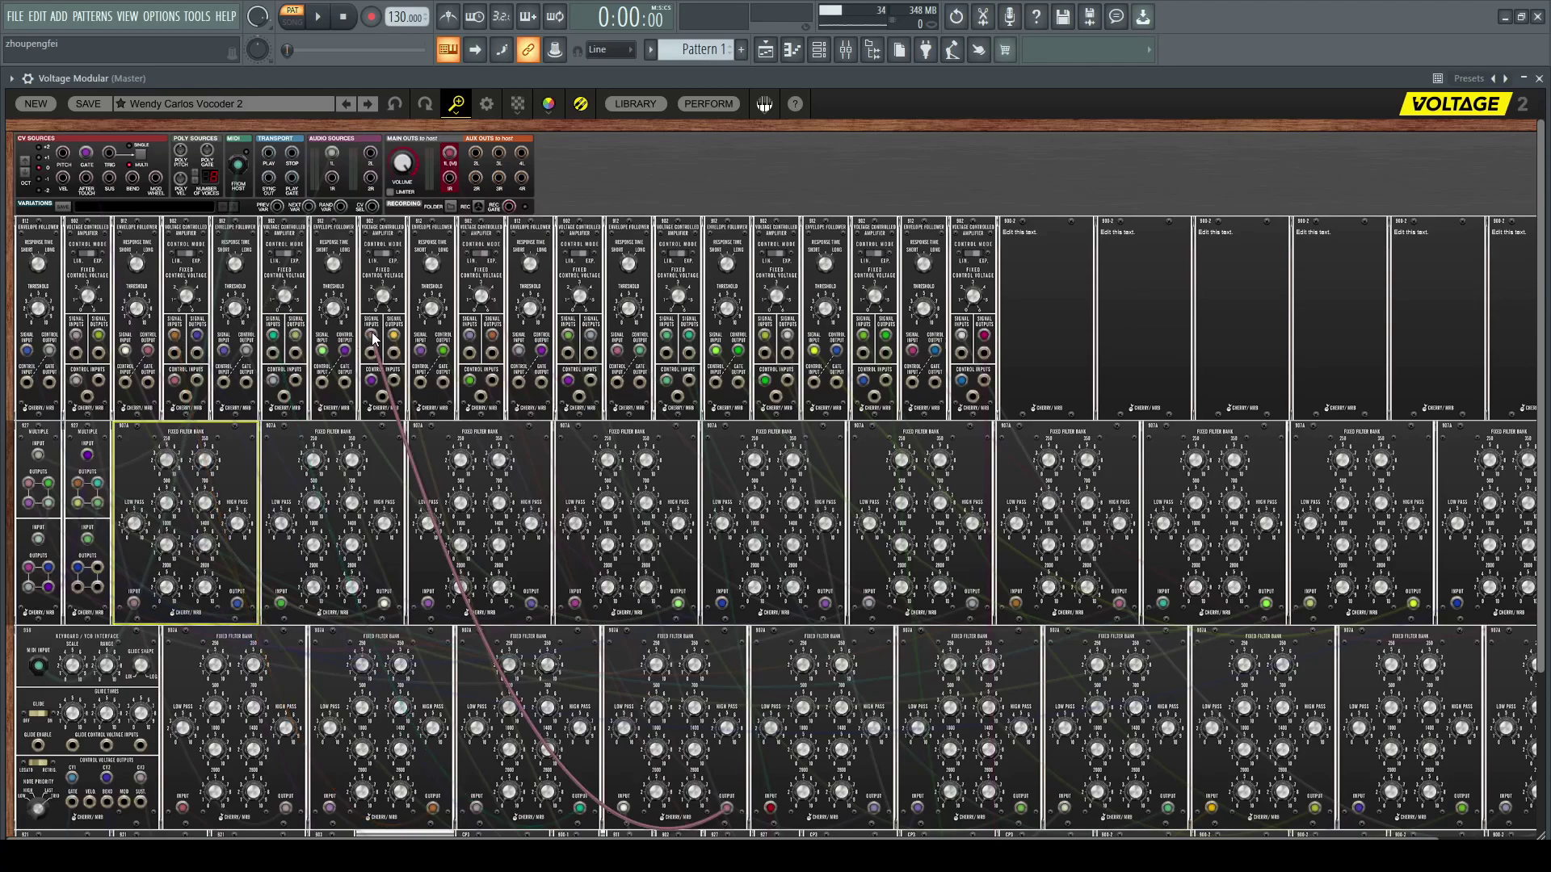
Trace the first top-row amplifier's output to the console panel mixer, and the first upper filter bank's output to its envelope follower.
{"action": "right_click", "coordinate": [100, 336]}
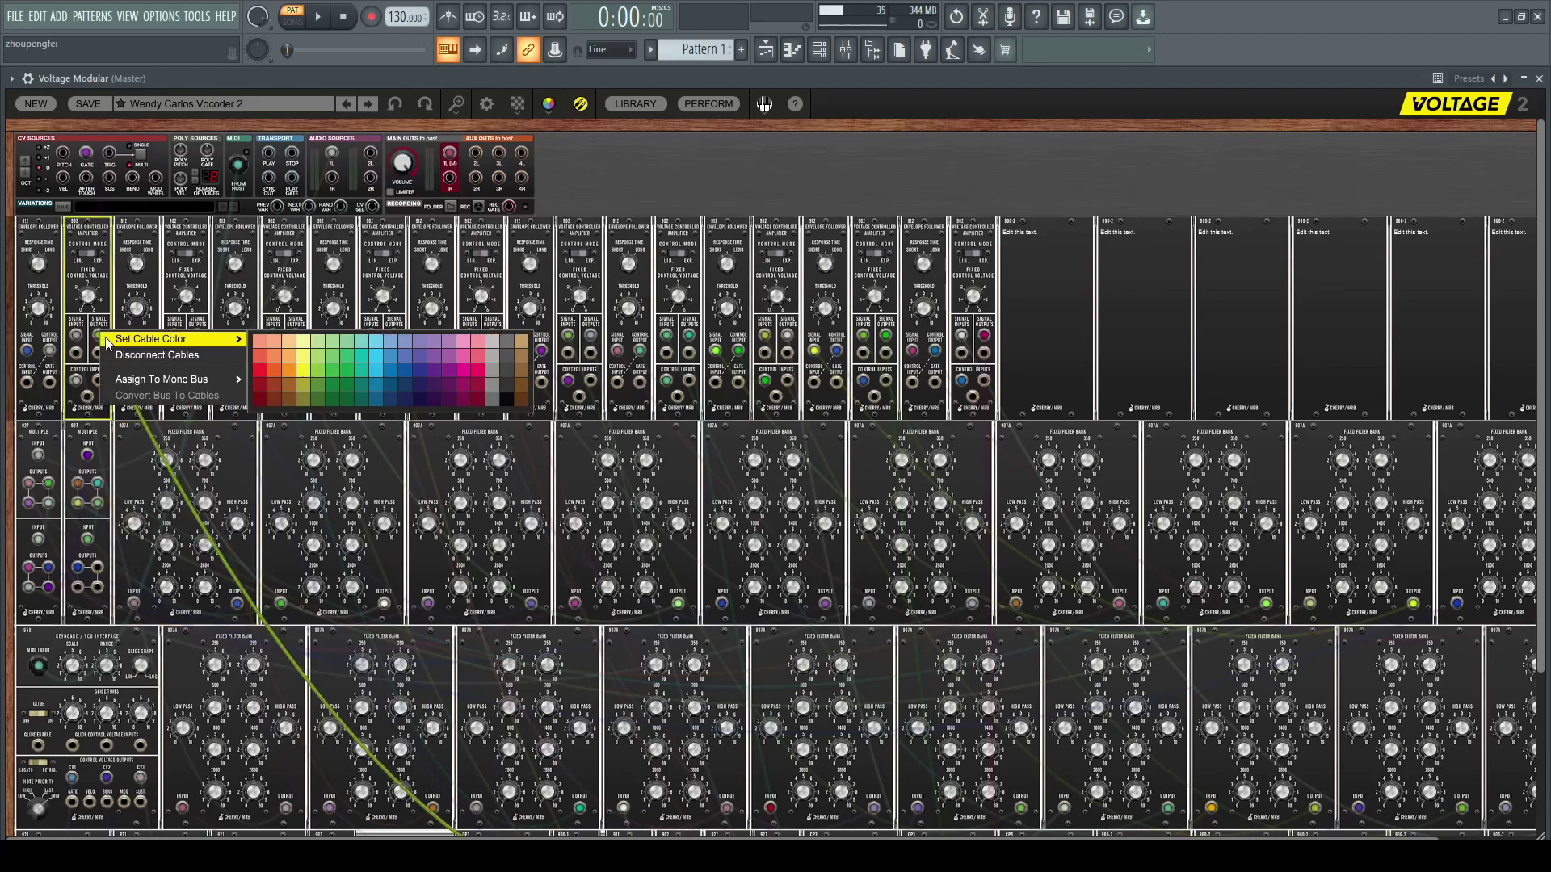
{"action": "left_click", "coordinate": [123, 299]}
{"action": "scroll", "coordinate": [829, 292], "scroll_direction": "down", "scroll_amount": 2}
{"action": "scroll", "coordinate": [828, 292], "scroll_direction": "down", "scroll_amount": 1}
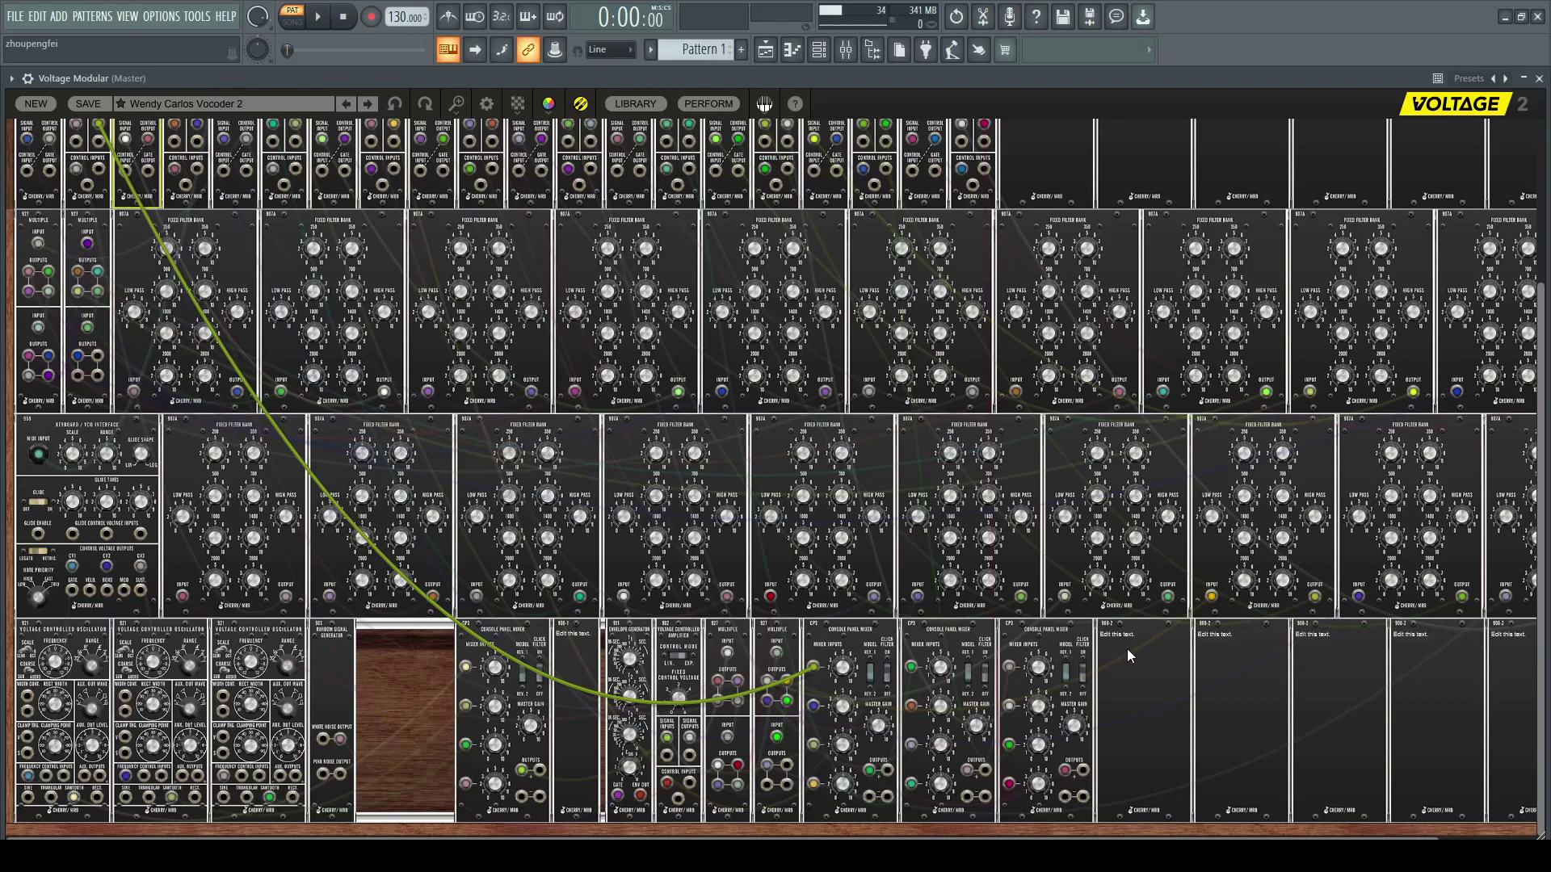
{"action": "scroll", "coordinate": [346, 454], "scroll_direction": "up", "scroll_amount": 1}
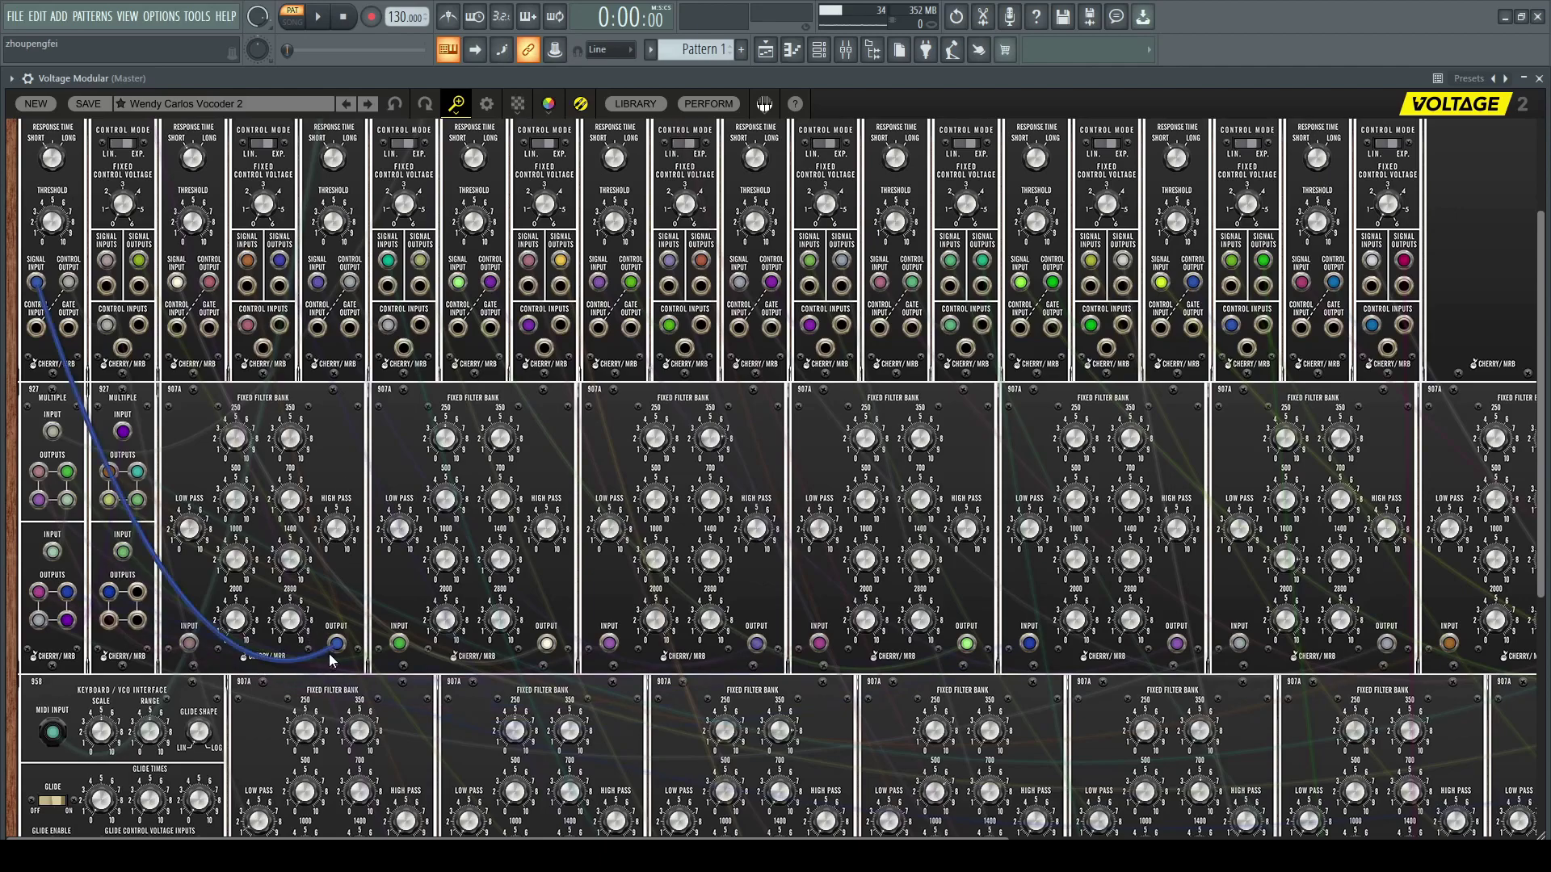
{"action": "scroll", "coordinate": [341, 385], "scroll_direction": "down", "scroll_amount": 2}
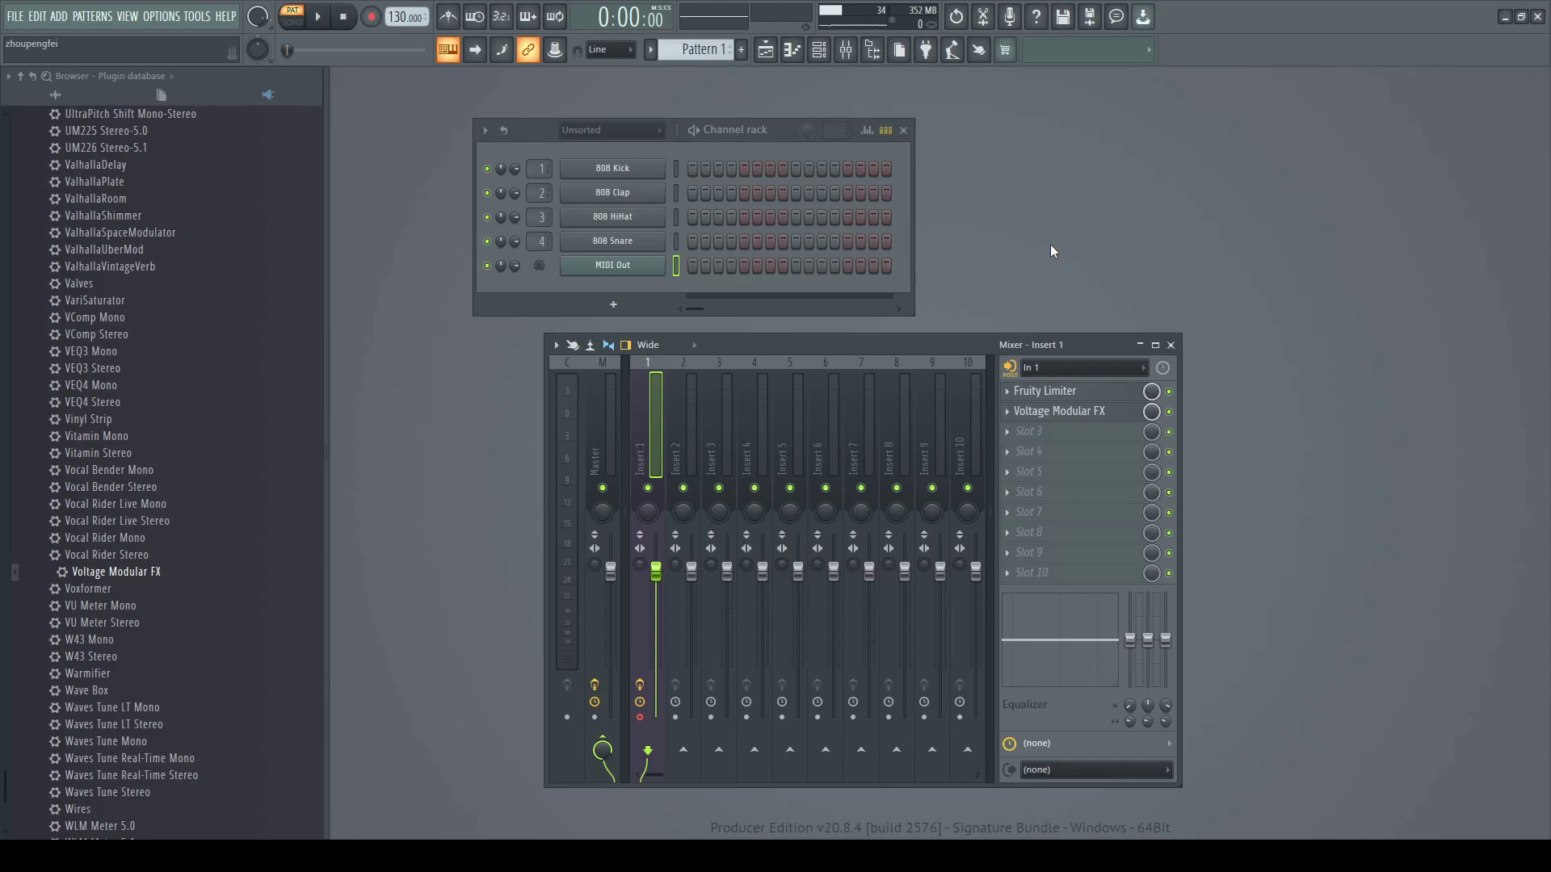
Open the MIDI Out channel's settings in FL Studio, check its port number, and close them.
{"action": "left_click", "coordinate": [622, 269]}
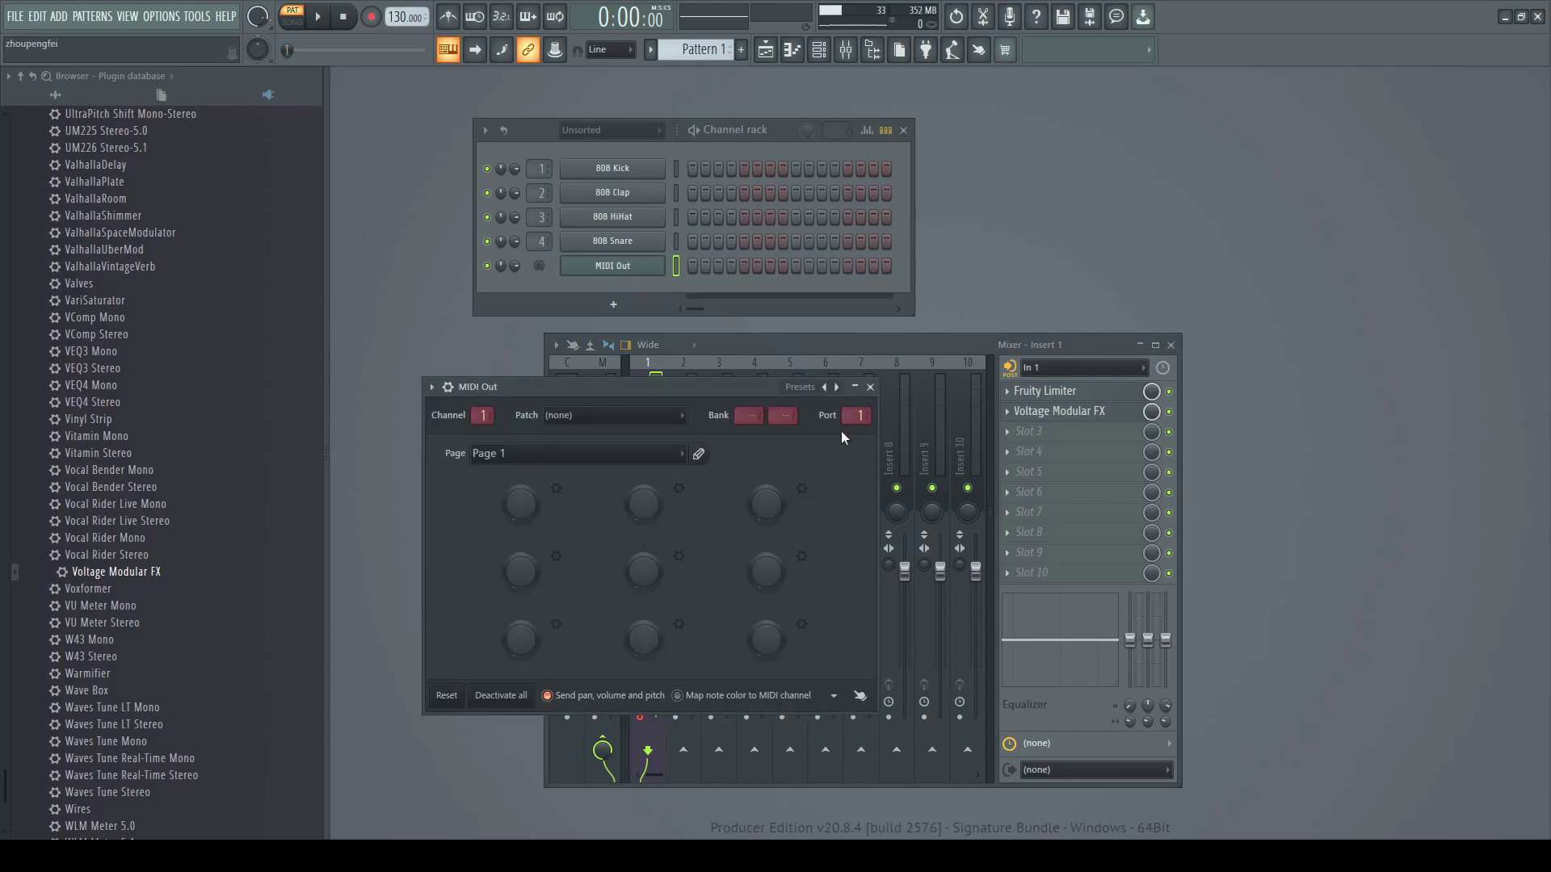
{"action": "left_click", "coordinate": [870, 389]}
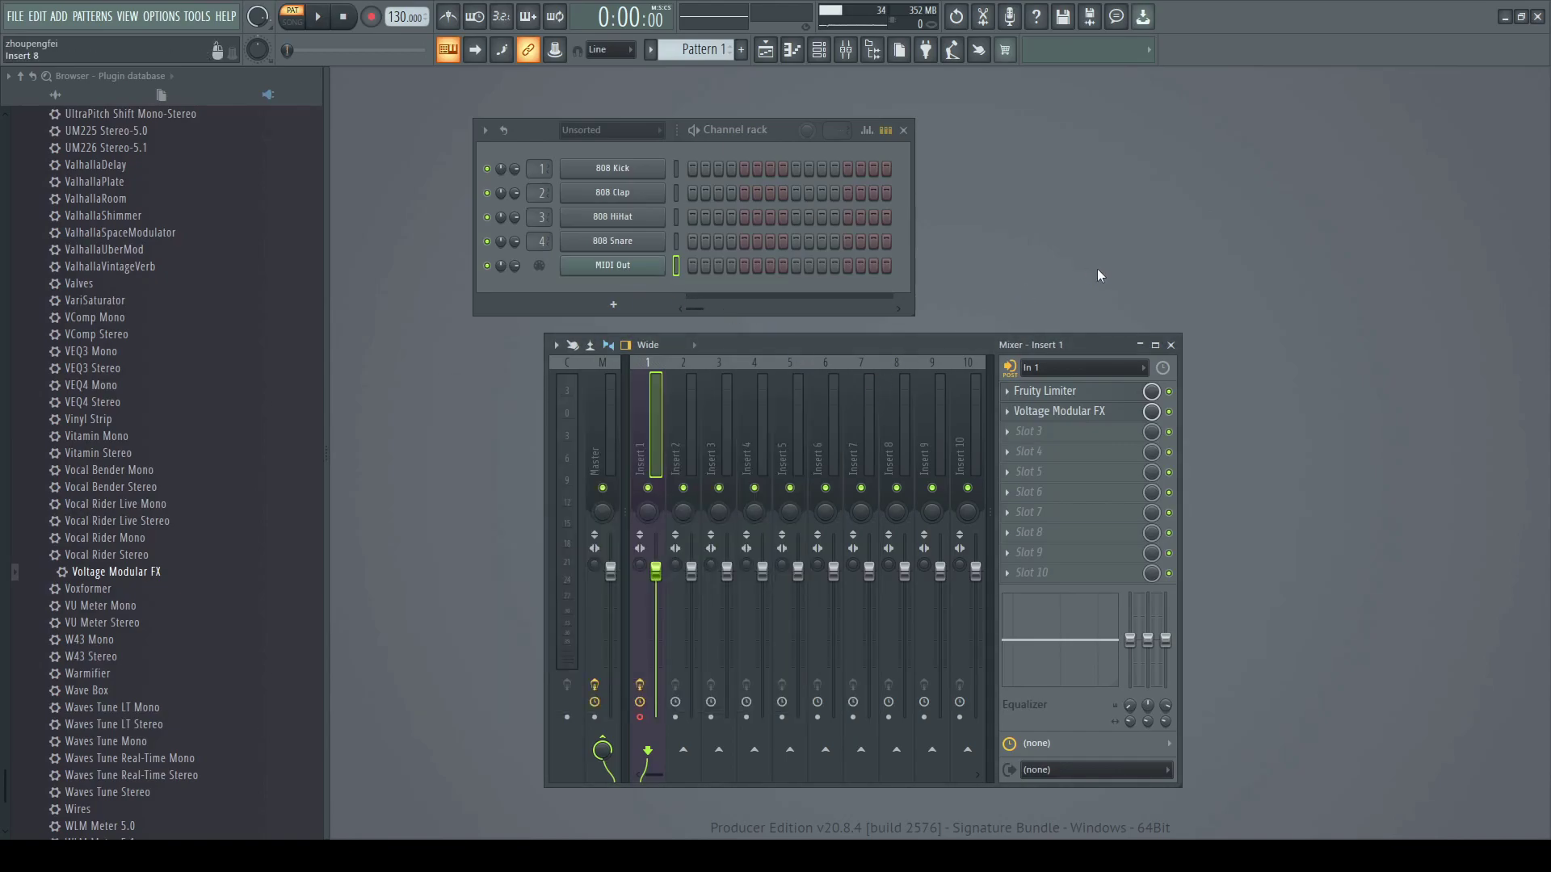
Check the MIDI input port in the wrapper settings of Voltage Modular FX on Insert 1, then compare it with the MIDI Out channel's port.
{"action": "left_click_drag", "start_coordinate": [1083, 345], "coordinate": [1054, 345]}
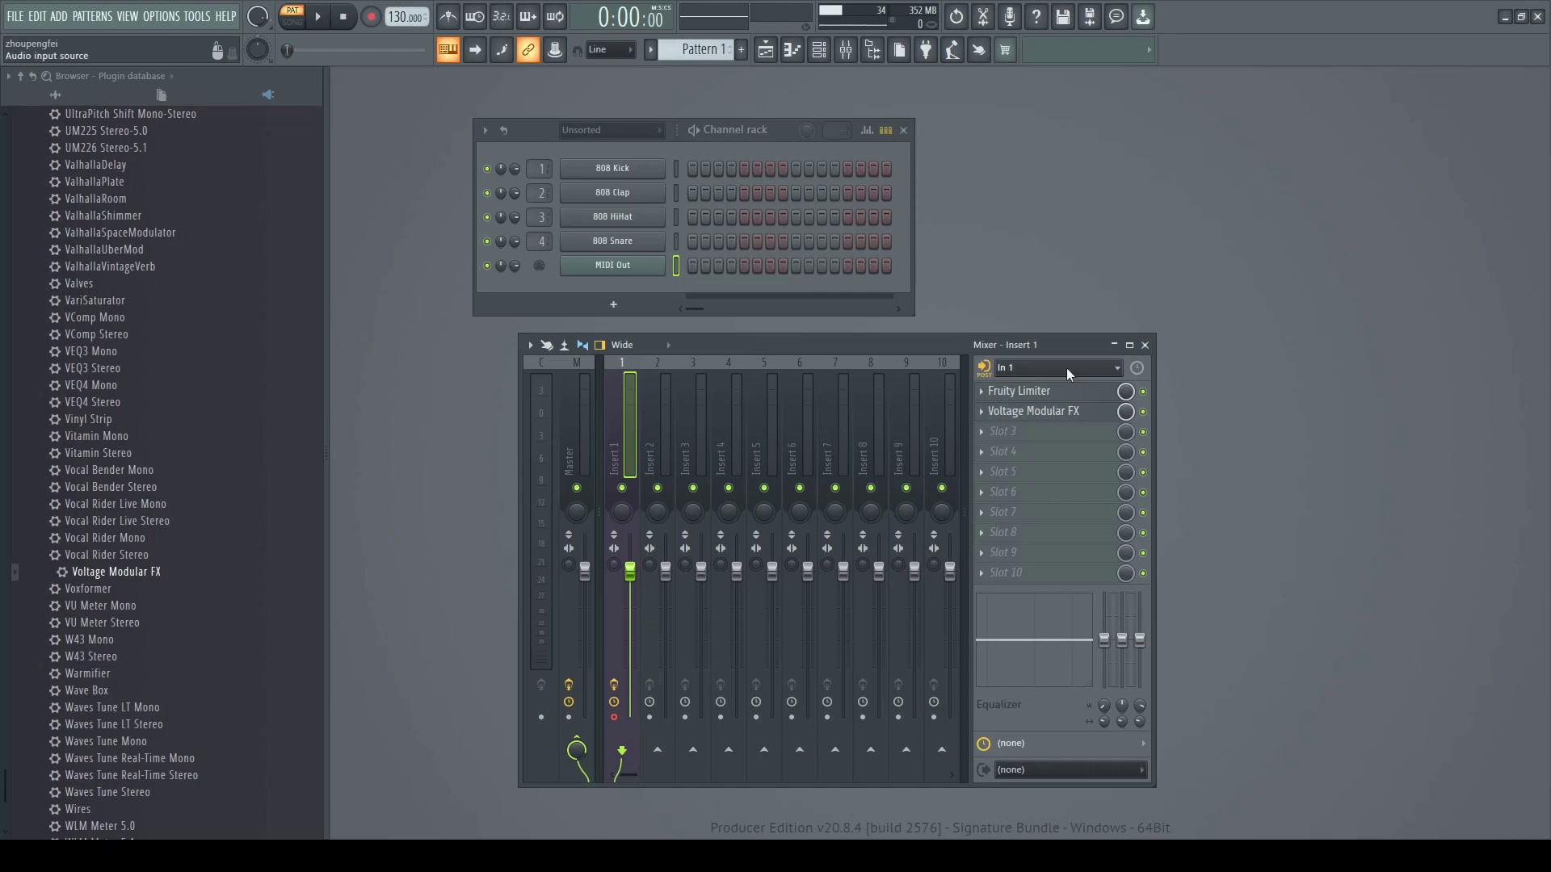
{"action": "left_click", "coordinate": [1032, 411]}
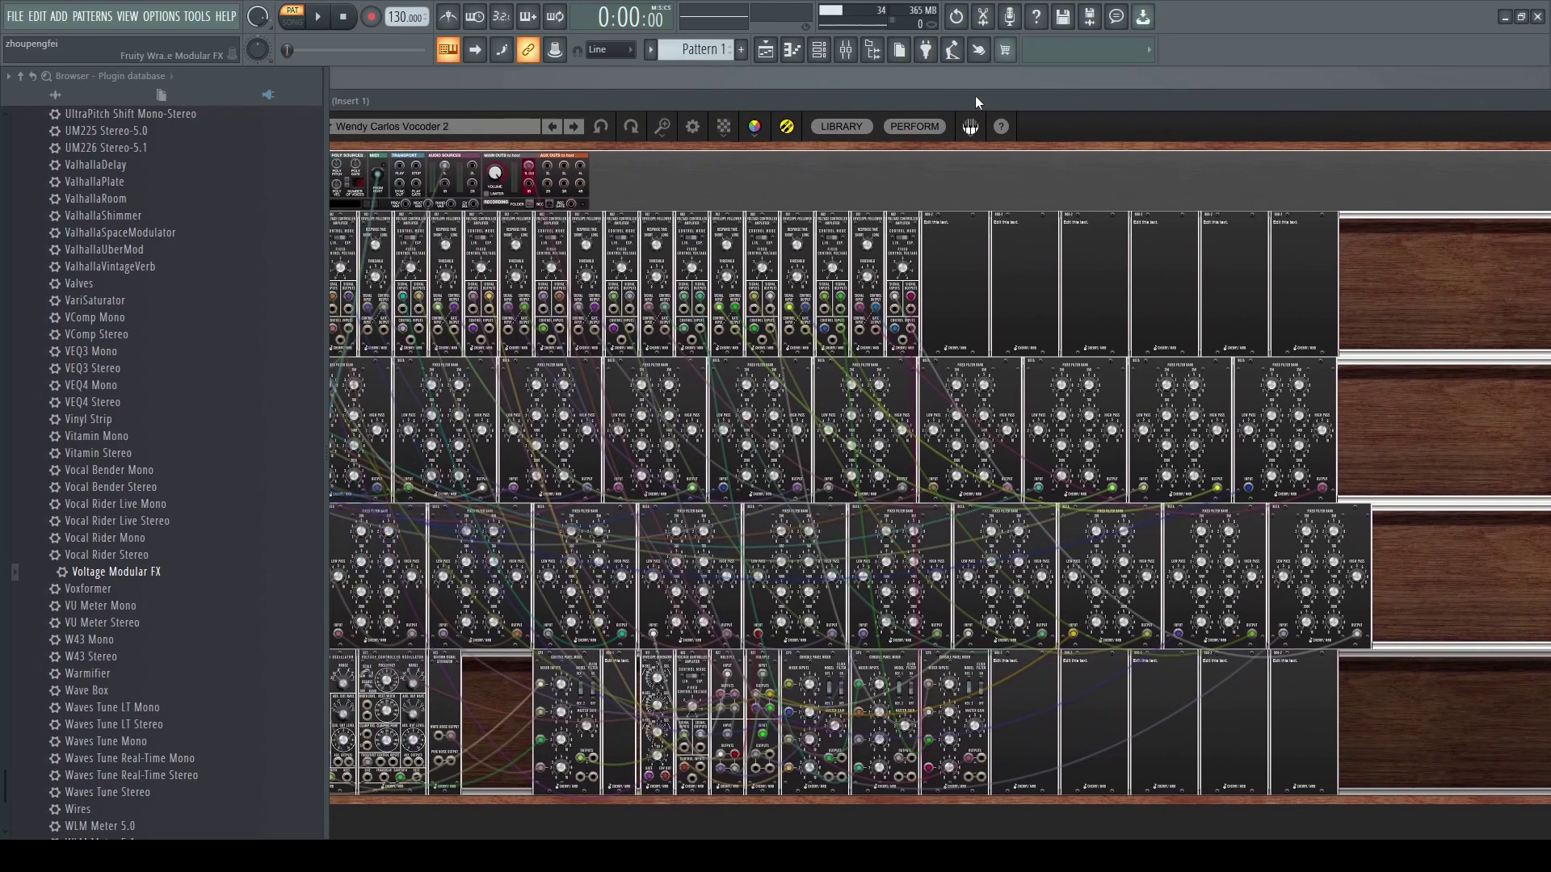
{"action": "left_click_drag", "start_coordinate": [976, 95], "coordinate": [669, 95]}
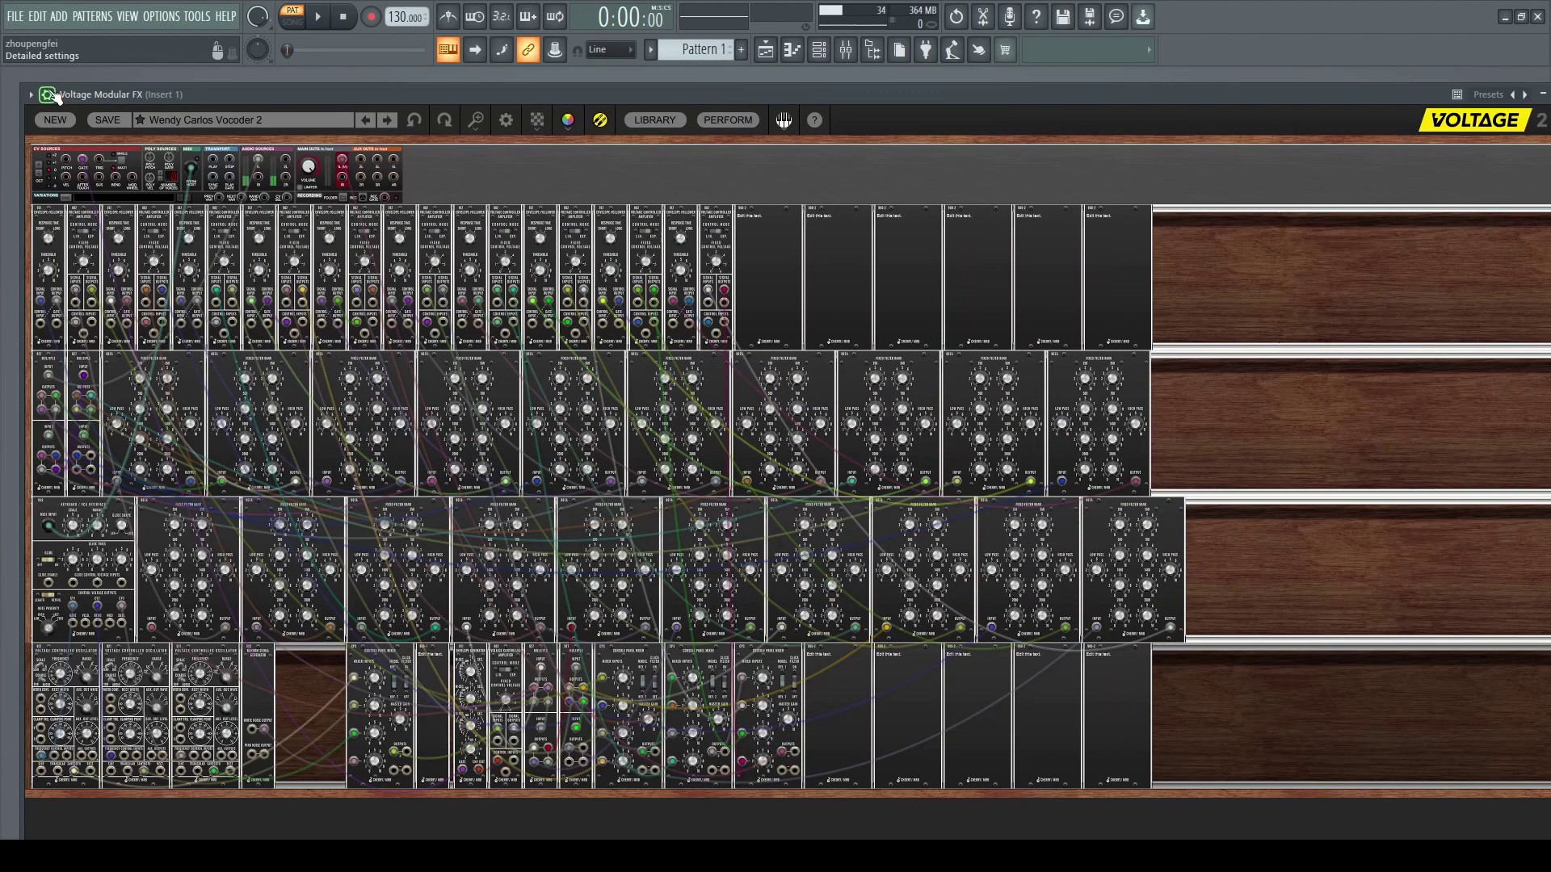
{"action": "left_click", "coordinate": [53, 95]}
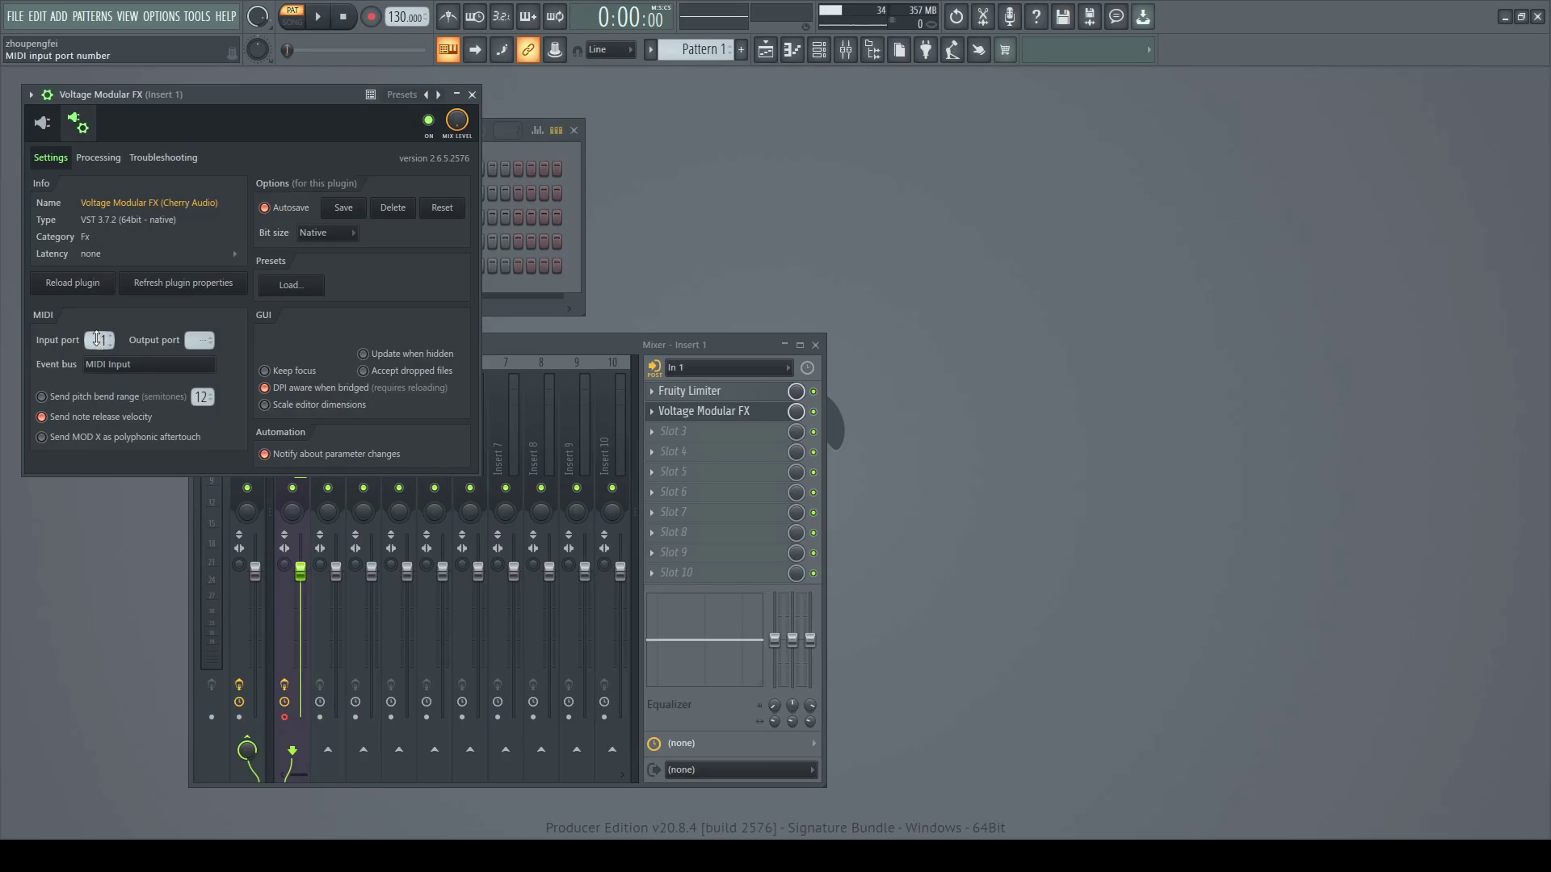
{"action": "left_click", "coordinate": [473, 95]}
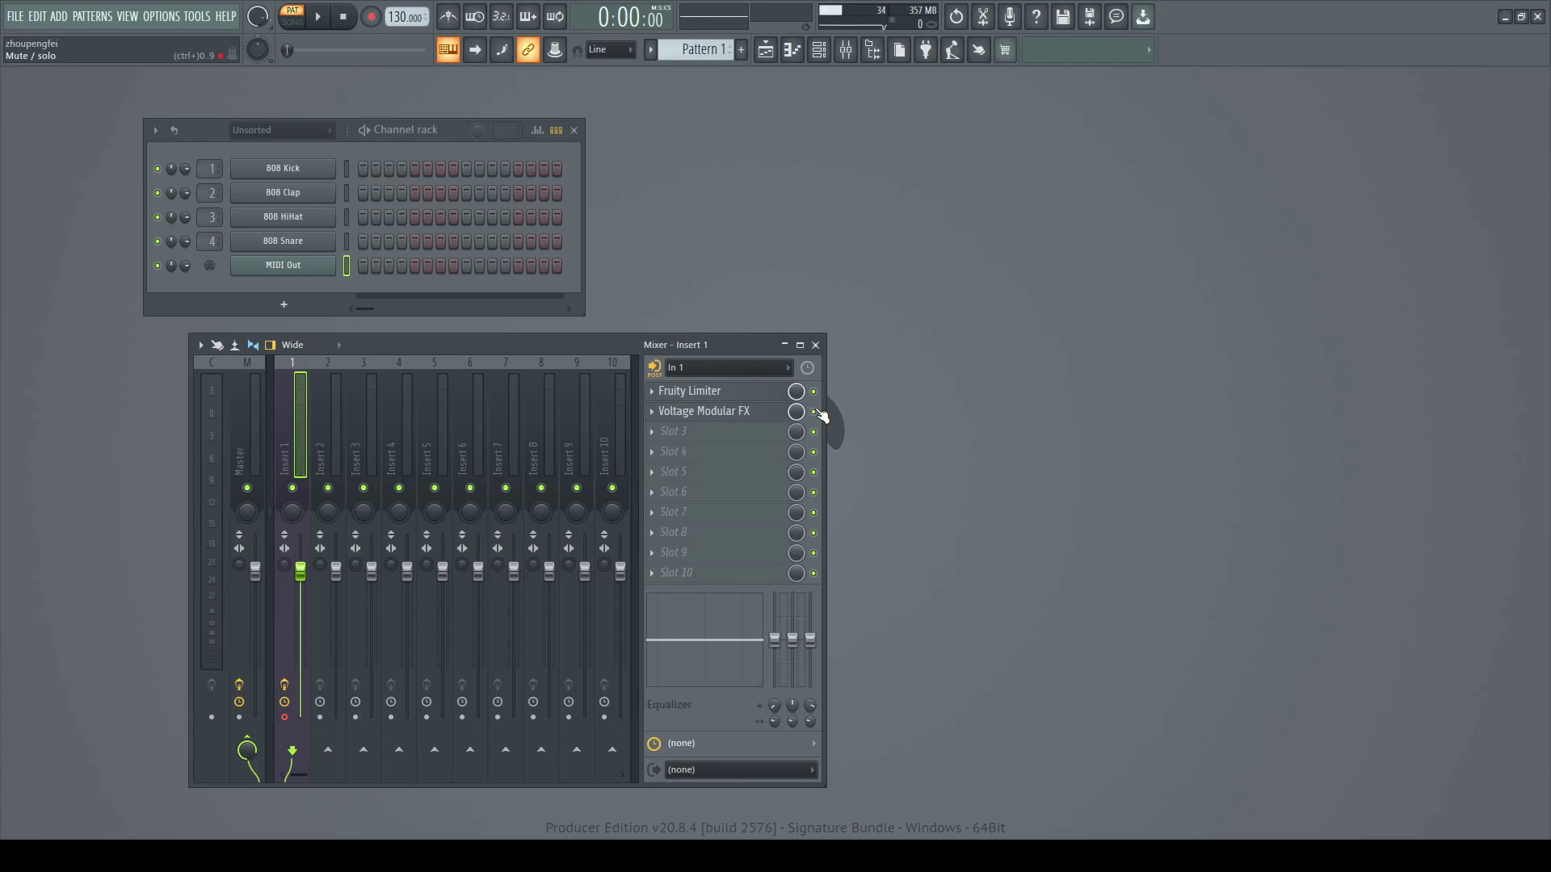
{"action": "left_click", "coordinate": [297, 270]}
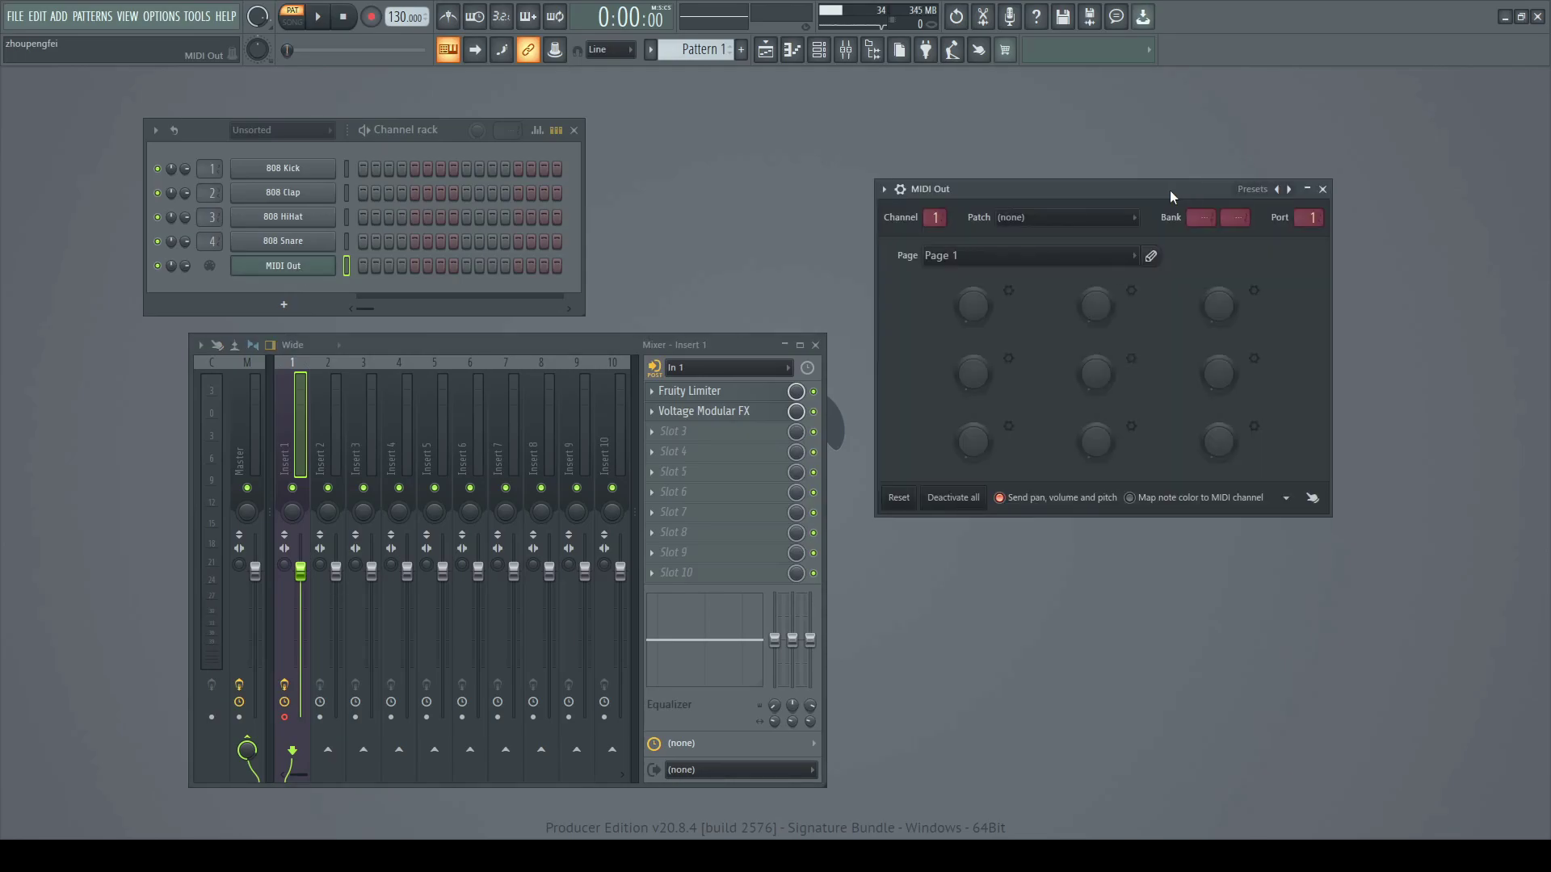